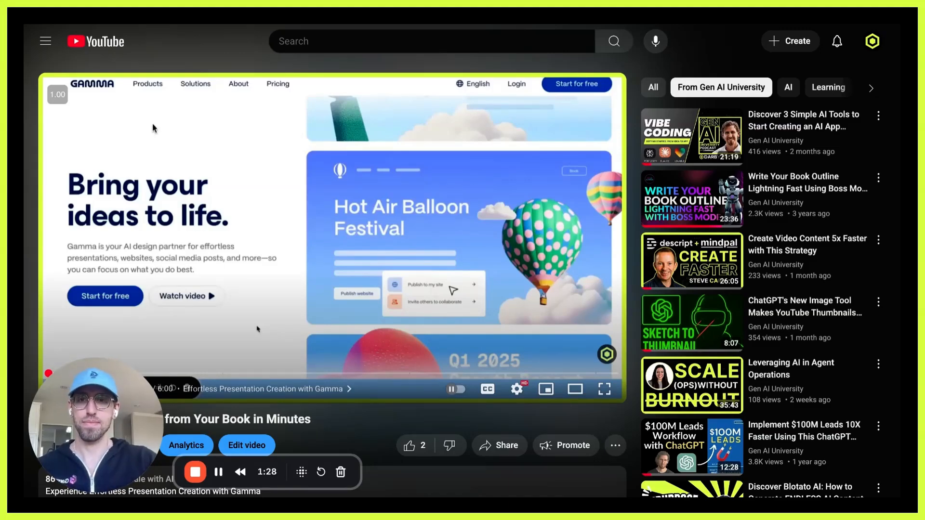
- Show the video's transcript without timestamps and select its text from the heading "Effortless Presentation Creation with Gamma" onward for copying
scroll(257, 330, "down", 2)
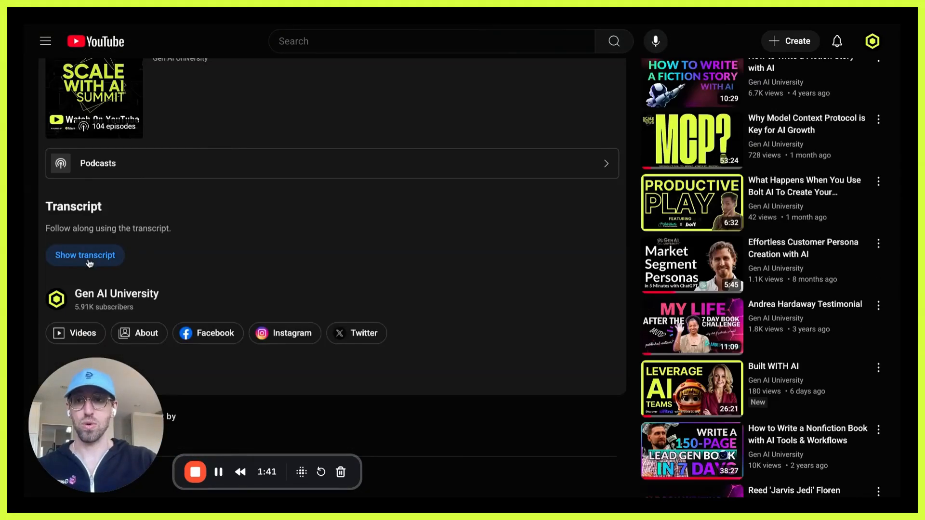
scroll(87, 257, "up", 3)
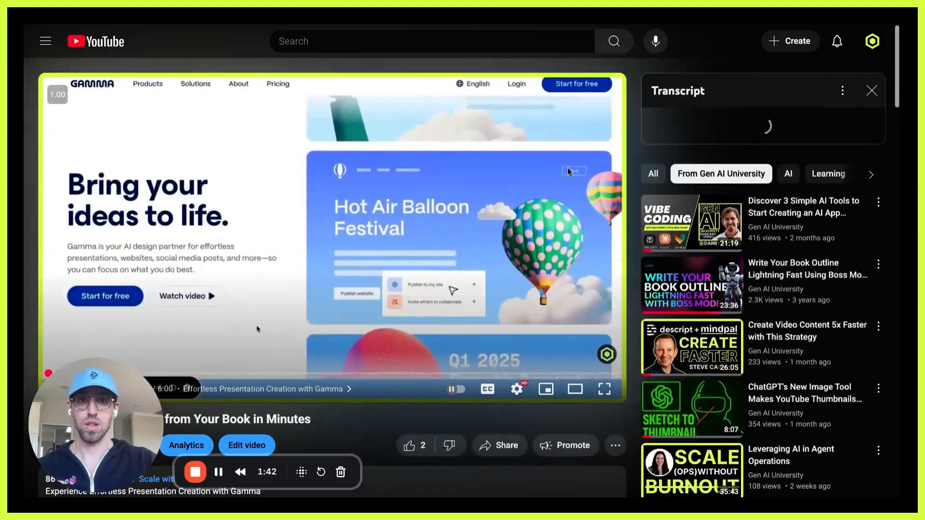
left_click(844, 93)
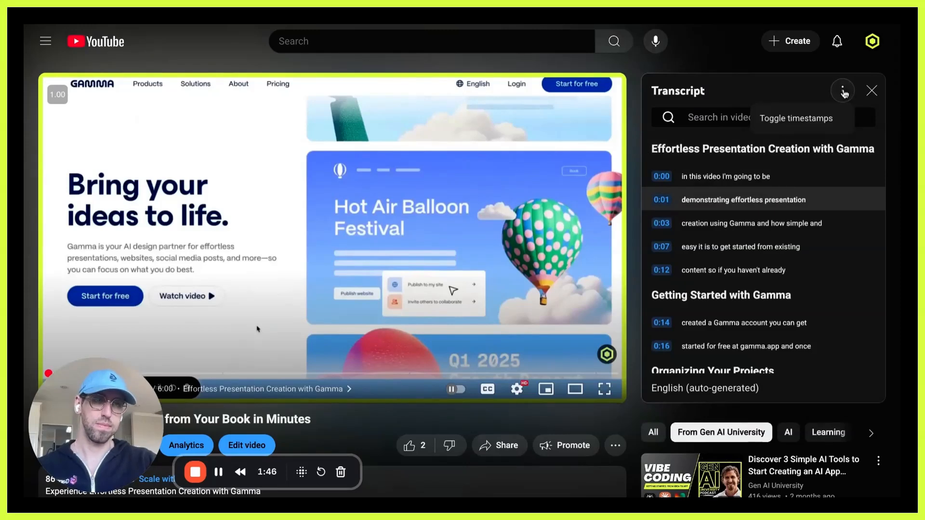
left_click(806, 115)
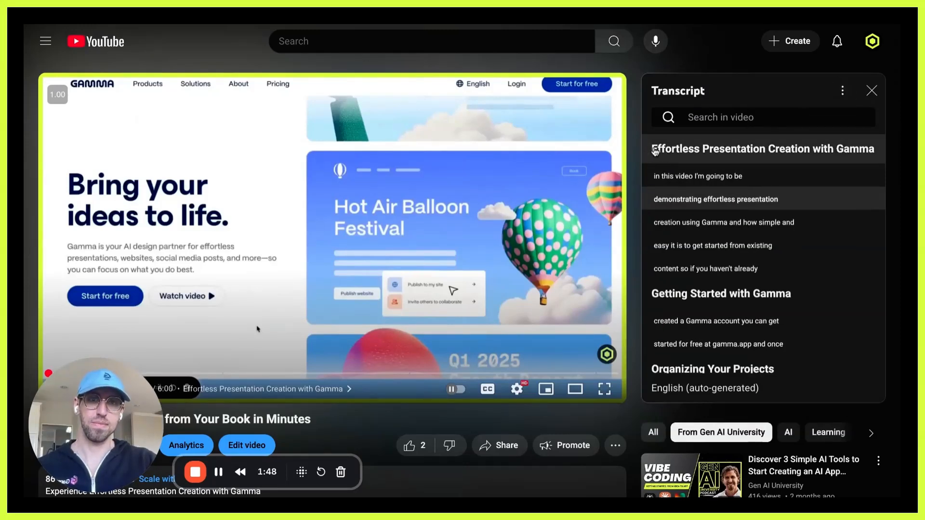
left_click_drag(652, 151, 723, 219)
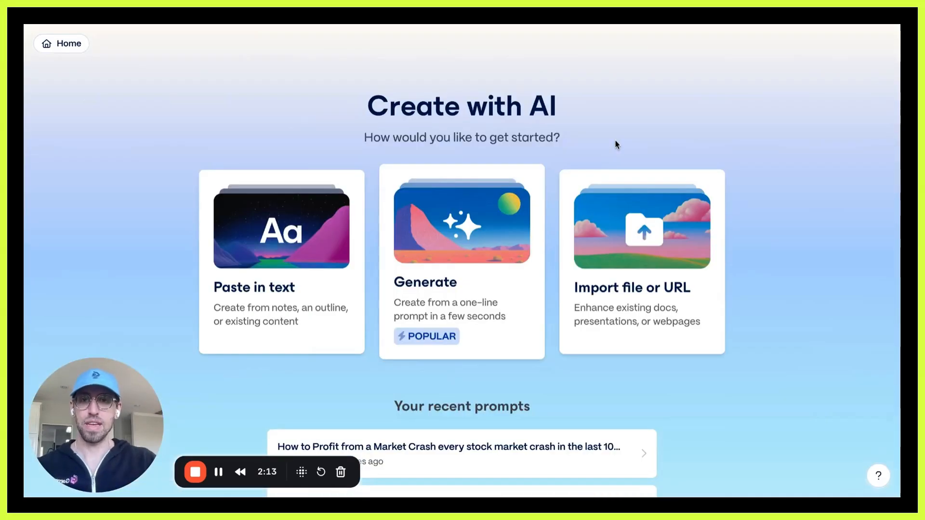
- Switch to Gamma, paste the transcript as source text, and continue to the prompt editor with Social content in Portrait page style
left_click(278, 257)
key("ctrl+v")
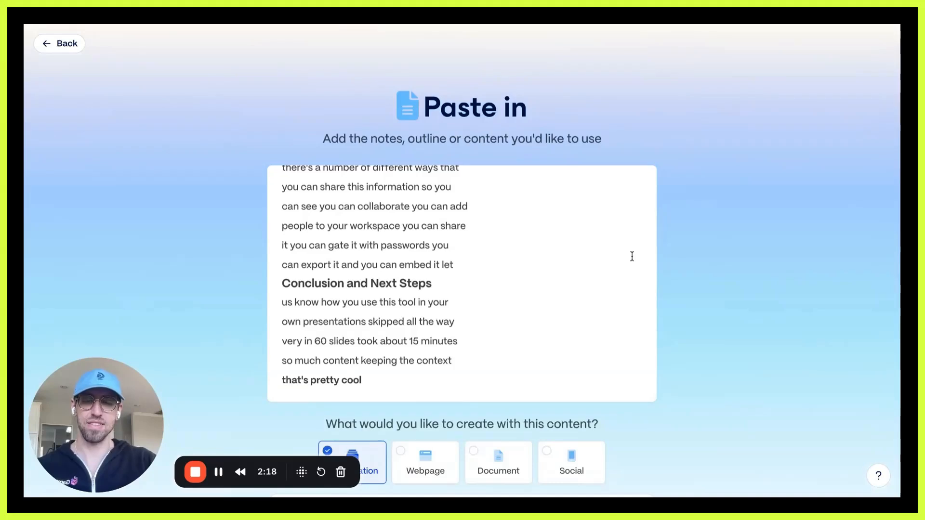
scroll(663, 254, "down", 2)
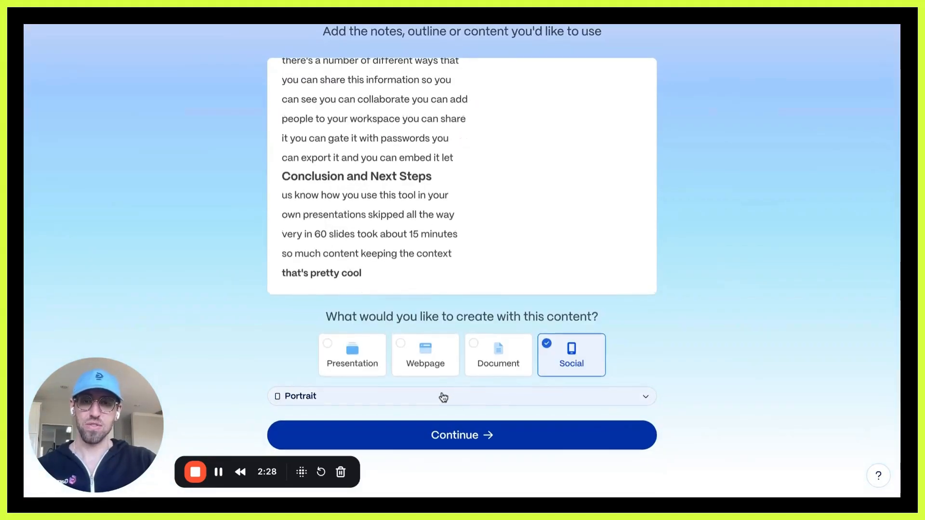
left_click(416, 398)
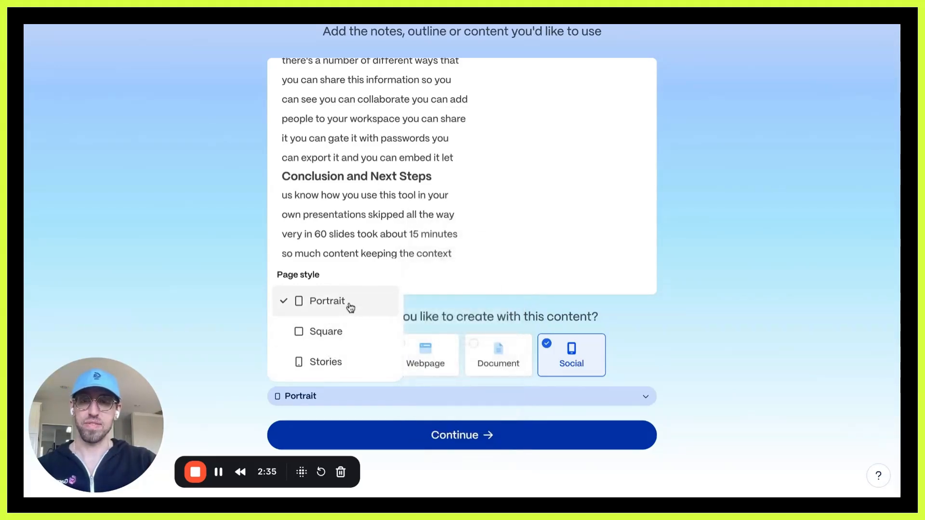
left_click(585, 437)
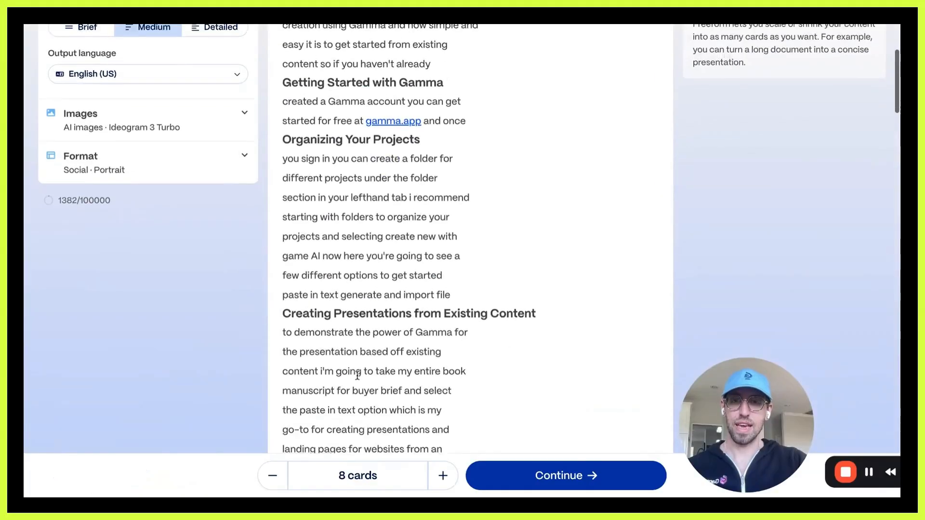
- Look through the pasted transcript in the prompt editor and set the number of cards to 10
scroll(358, 374, "down", 20)
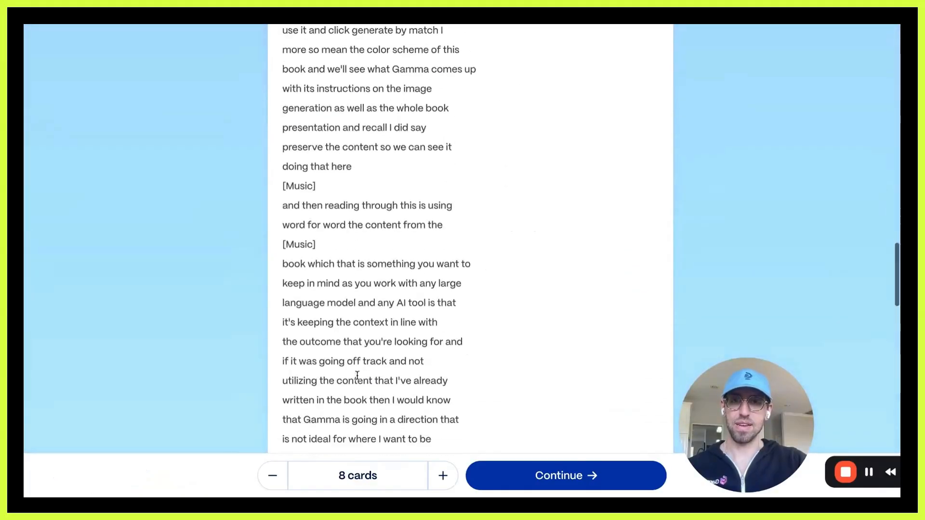
scroll(358, 375, "up", 8)
scroll(462, 241, "up", 17)
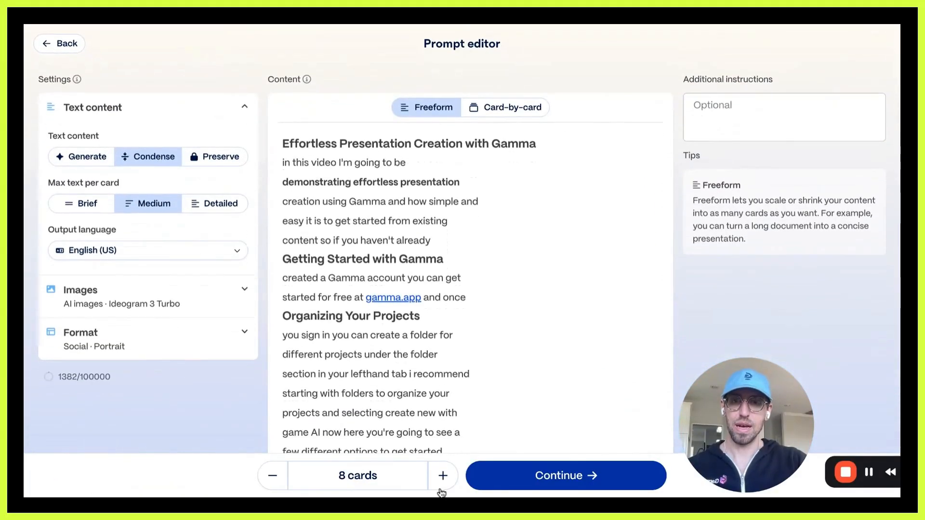
left_click(443, 477)
left_click(443, 477)
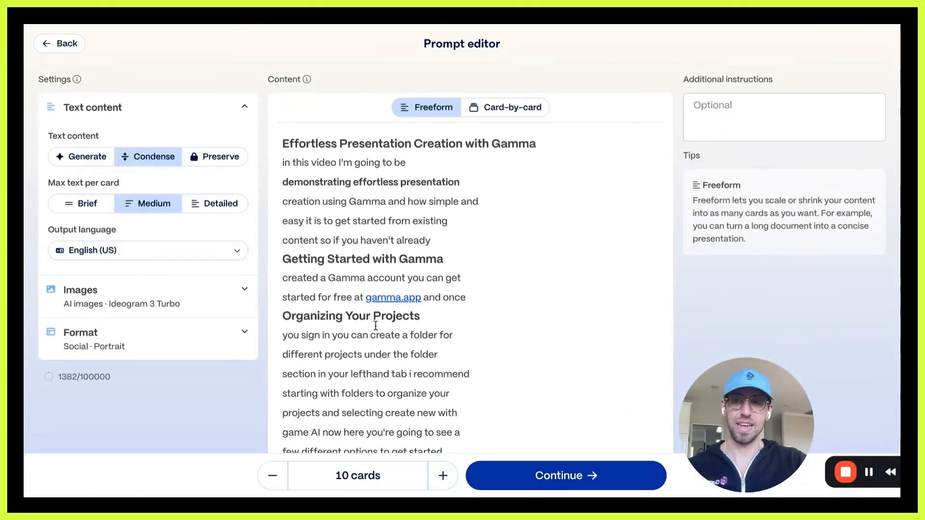
- Examine the basic, advanced and premium AI image models offered in the image settings
left_click(172, 296)
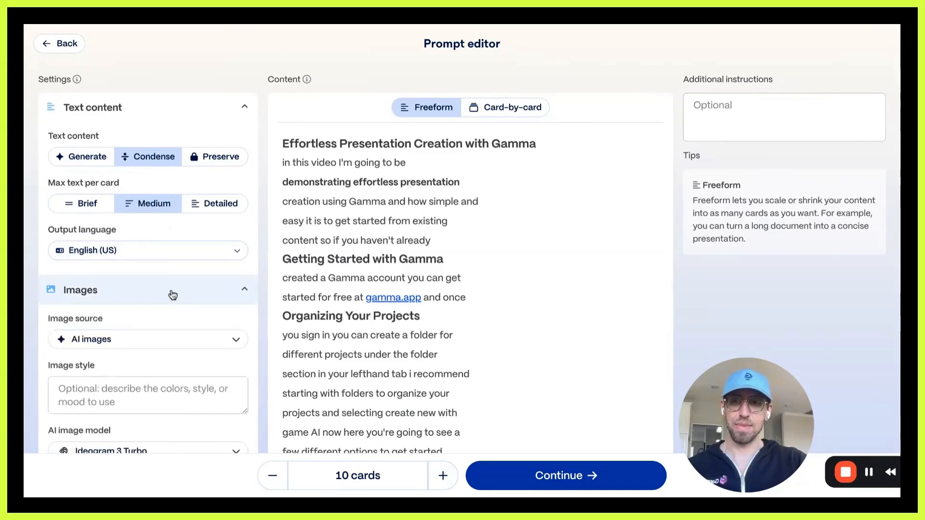
scroll(173, 295, "down", 2)
scroll(172, 295, "down", 2)
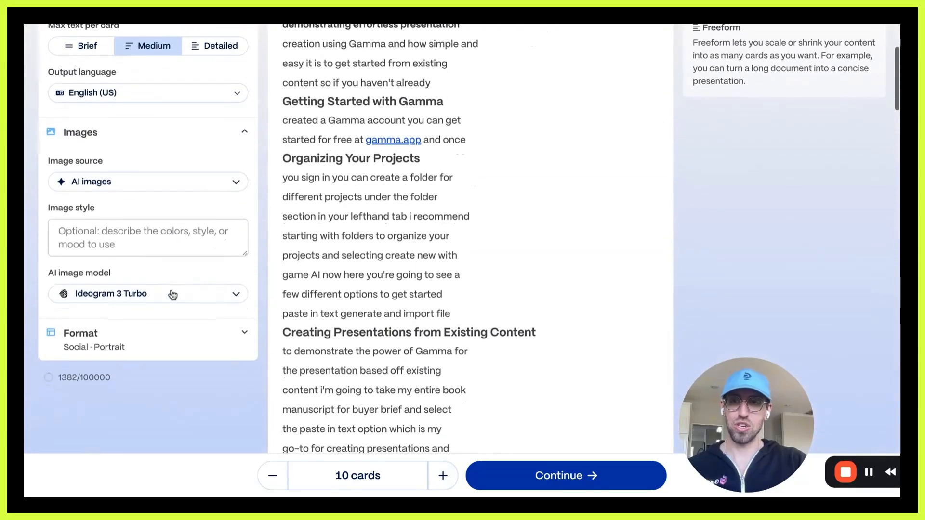
left_click(97, 300)
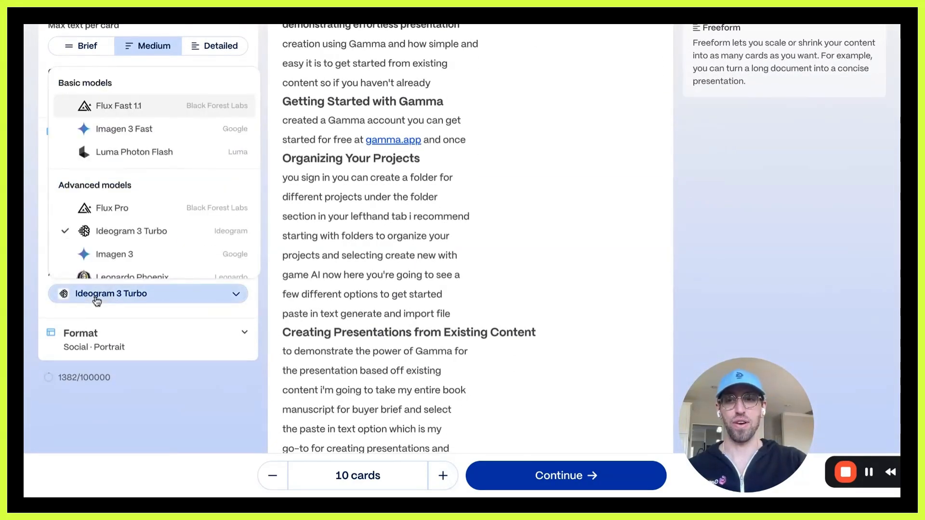
mouse_move(114, 240)
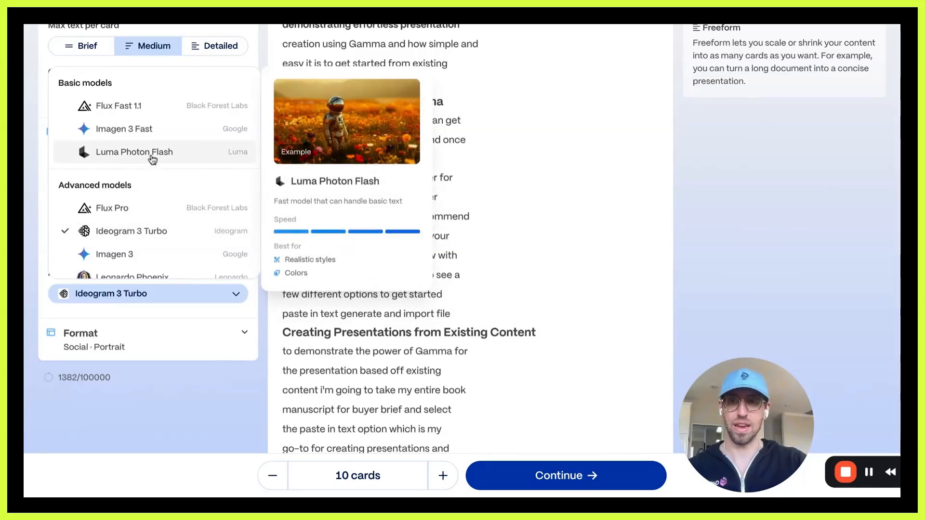
scroll(152, 159, "down", 5)
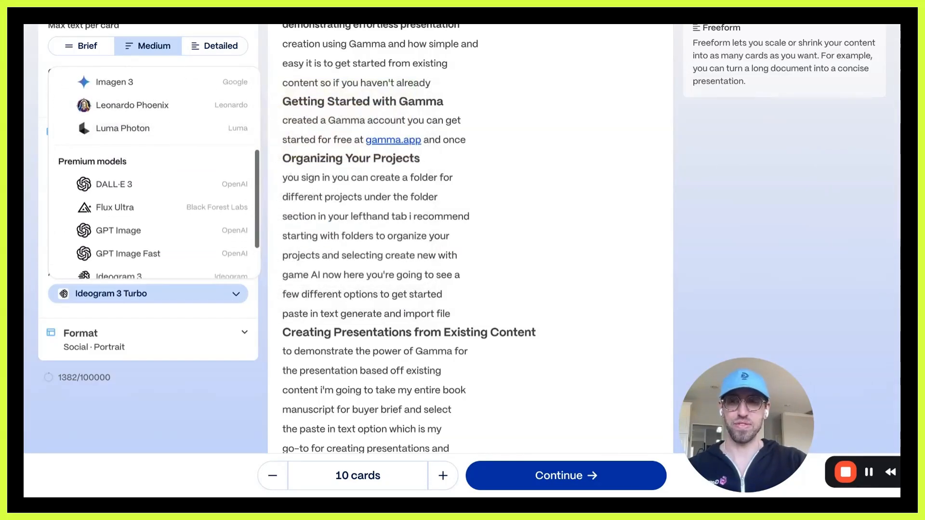
scroll(120, 159, "down", 3)
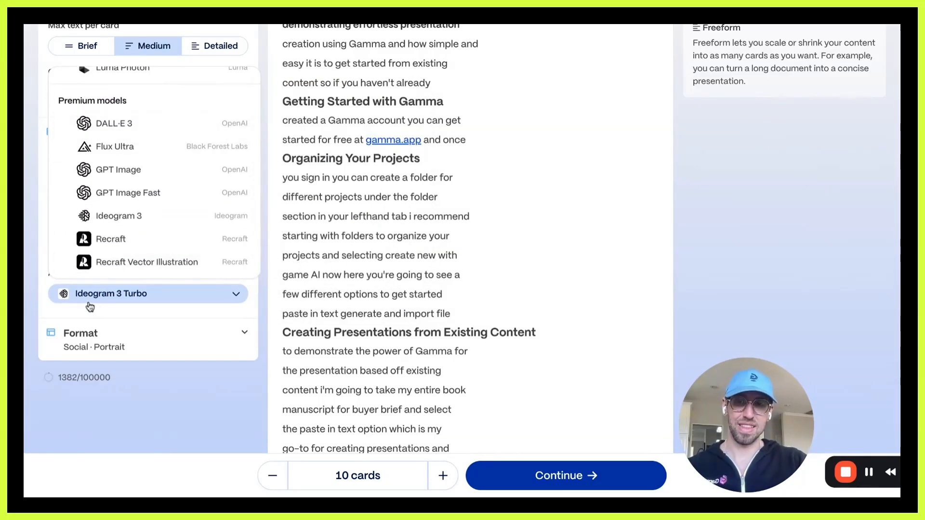
scroll(155, 217, "down", 1)
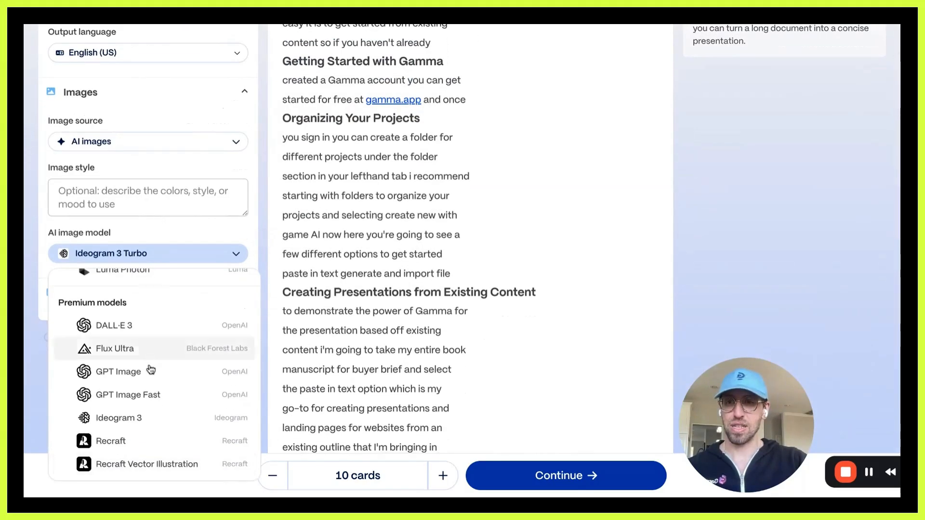
scroll(217, 173, "up", 2)
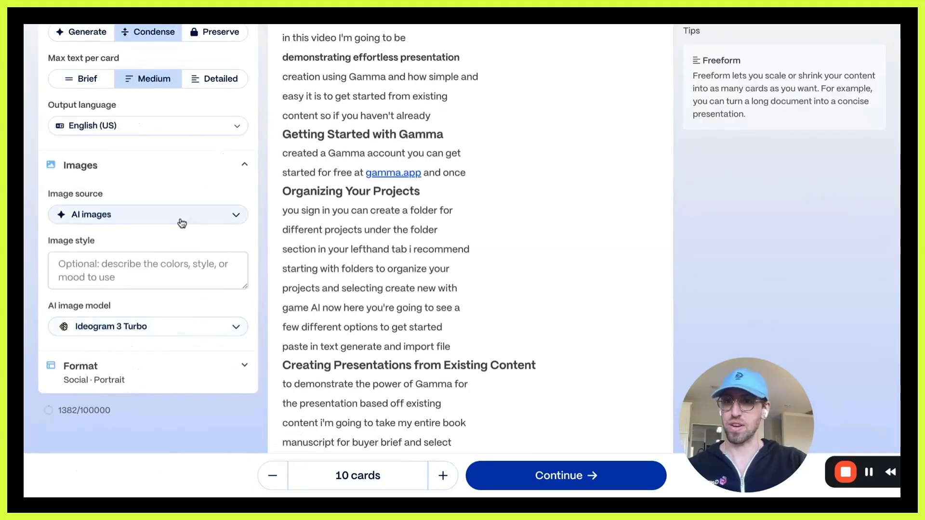
- Set the image source to Illustrations
scroll(181, 223, "up", 2)
scroll(179, 223, "down", 3)
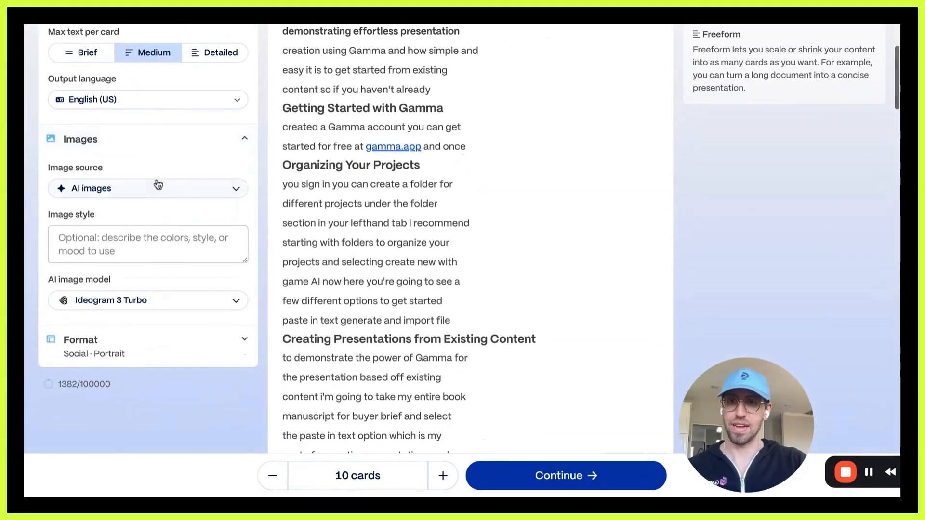
left_click(136, 188)
scroll(127, 309, "down", 3)
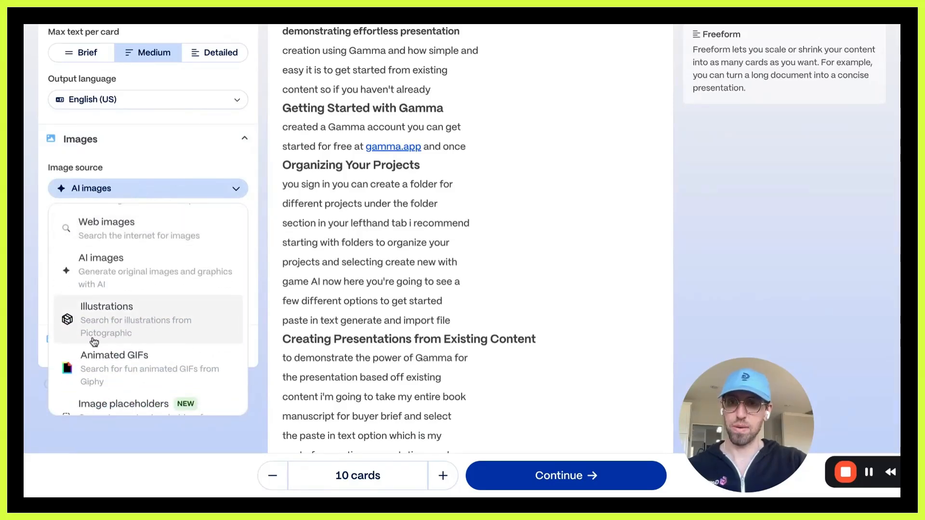
left_click(149, 330)
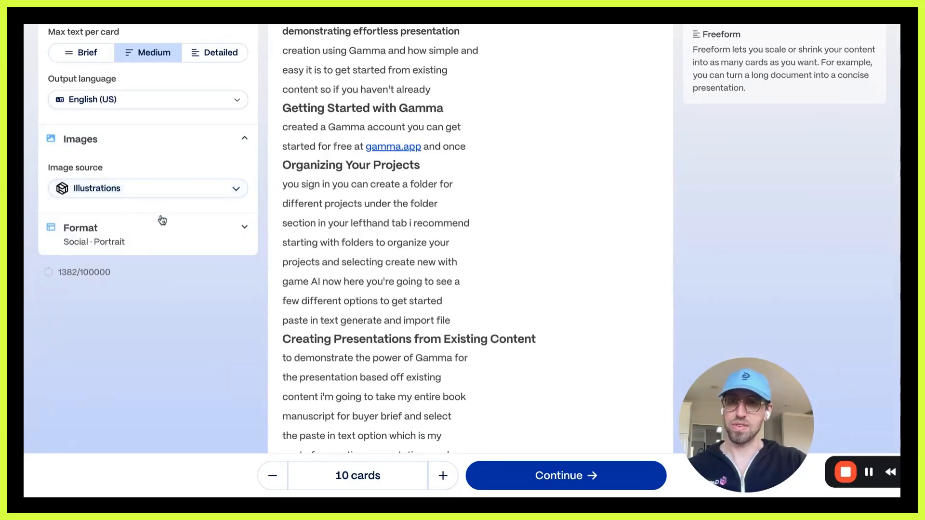
- Enter the additional instructions "create a walkthrough series of images that educate on the content provided" and continue to the theme selection
scroll(241, 227, "up", 3)
left_click(784, 118)
type("create a walkthr")
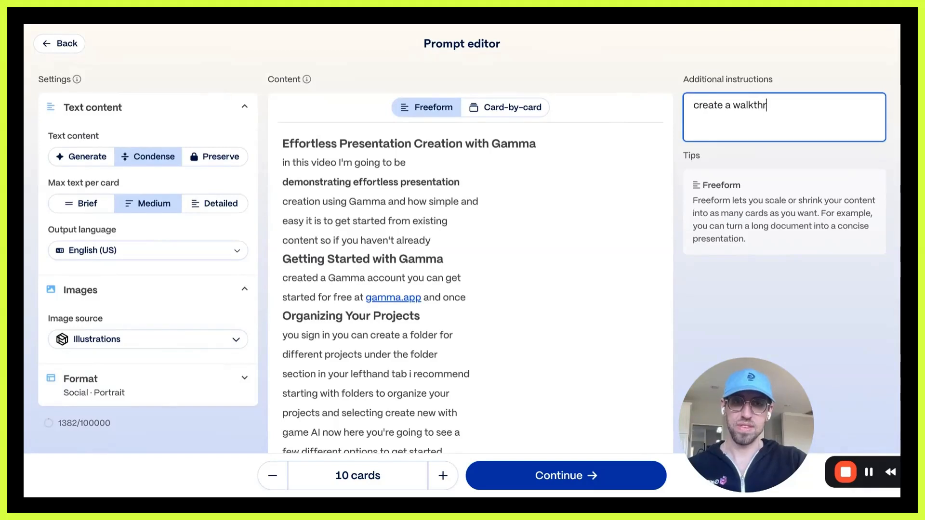
type("ough series o")
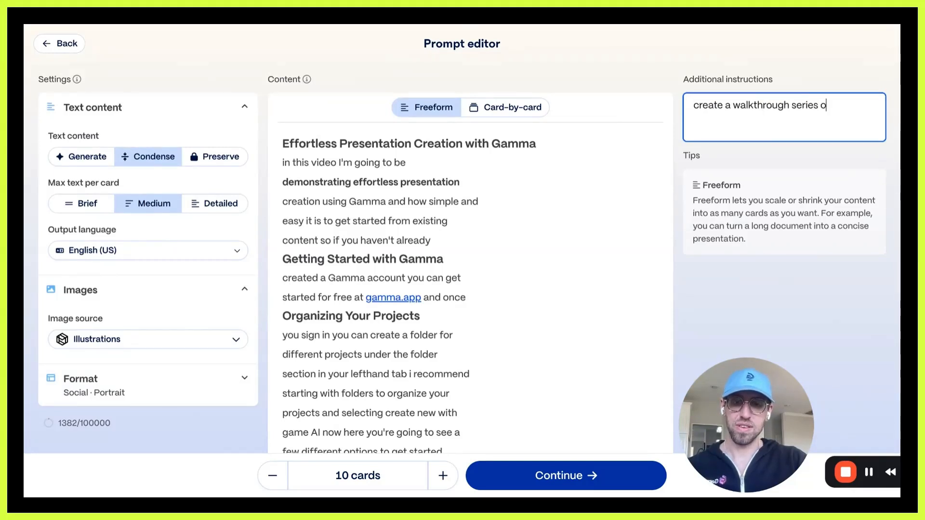
type("f images that educ")
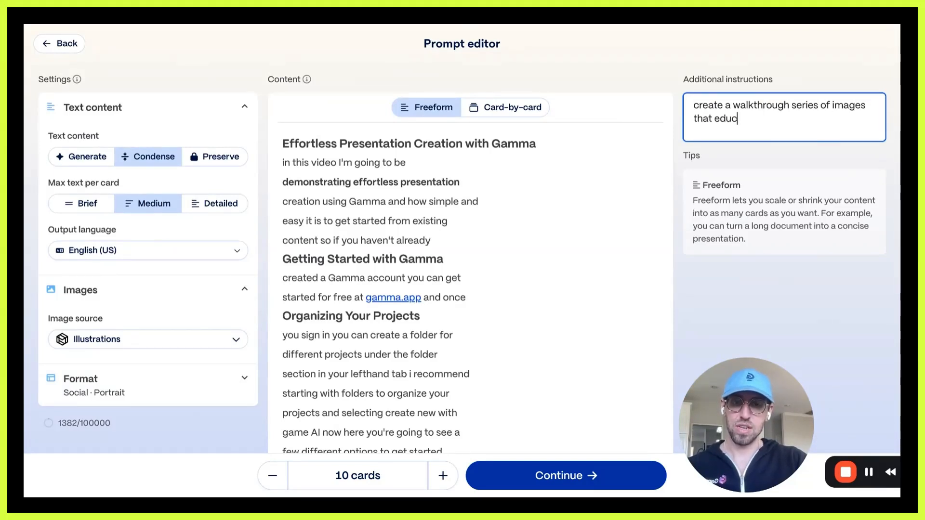
type("ate on the content provided")
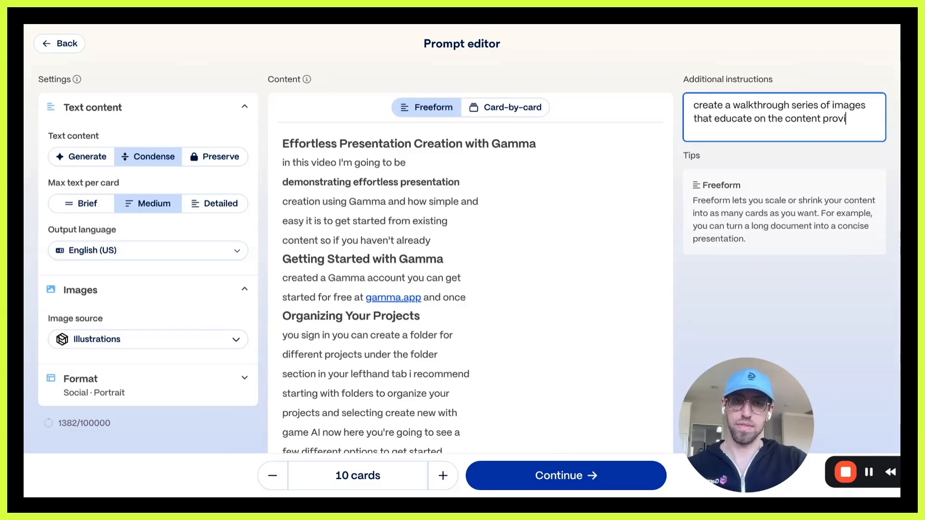
left_click(559, 475)
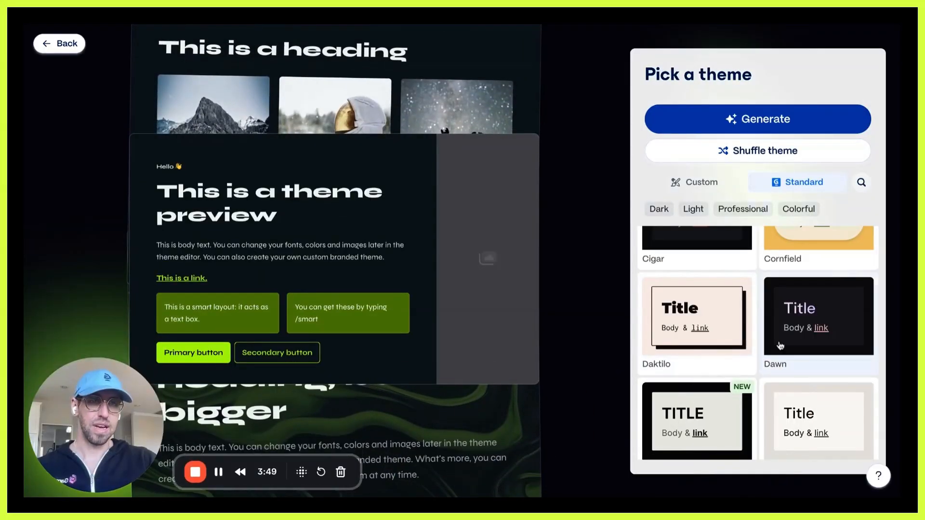
- Choose the standard Coal theme and generate the social cards
scroll(776, 366, "up", 1)
scroll(781, 345, "down", 10)
scroll(781, 345, "up", 10)
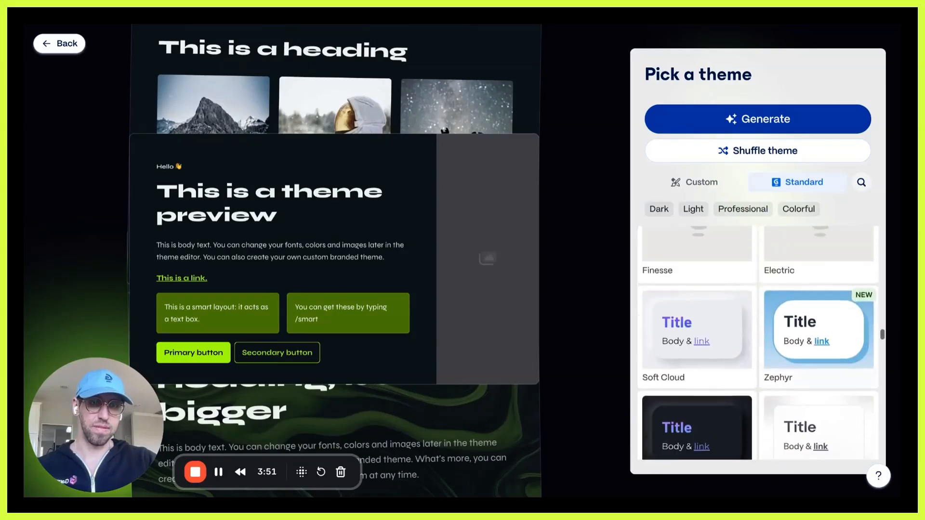
scroll(781, 346, "up", 3)
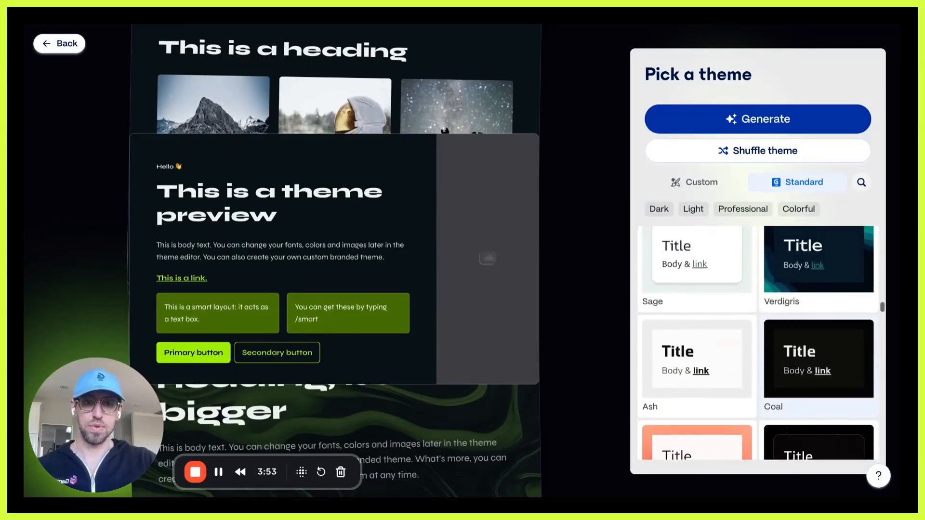
left_click(727, 355)
left_click(845, 359)
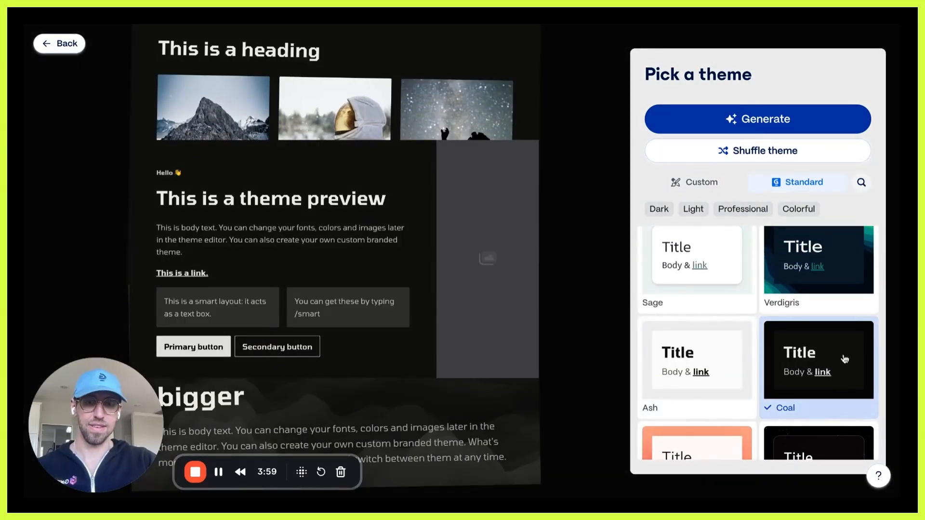
scroll(758, 342, "down", 1)
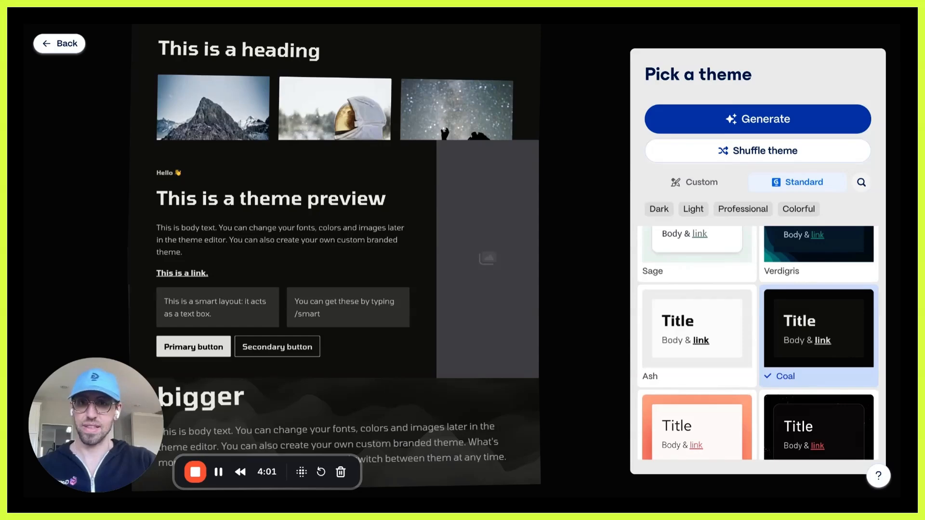
left_click(758, 120)
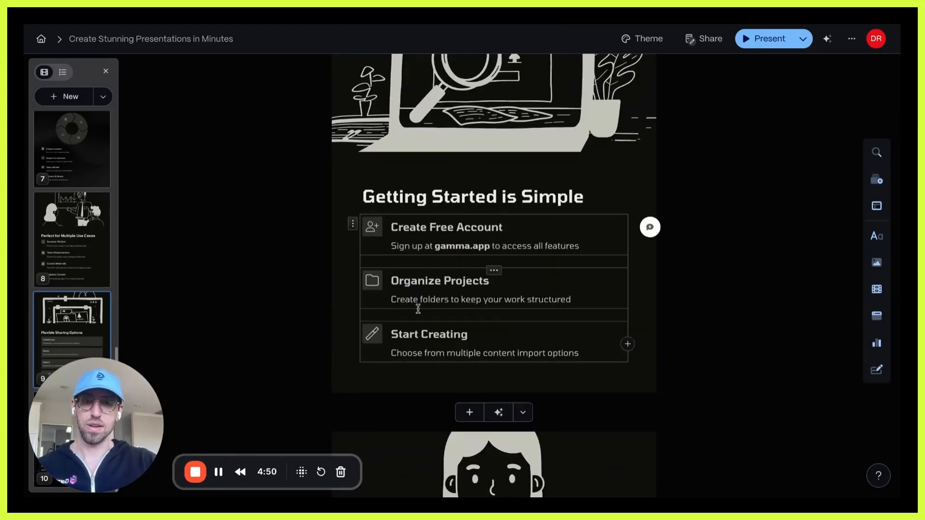
- Review the generated cards from "Getting Started is Simple" through "Turn Massive Content into Presentations"
scroll(411, 330, "down", 4)
scroll(411, 330, "down", 4)
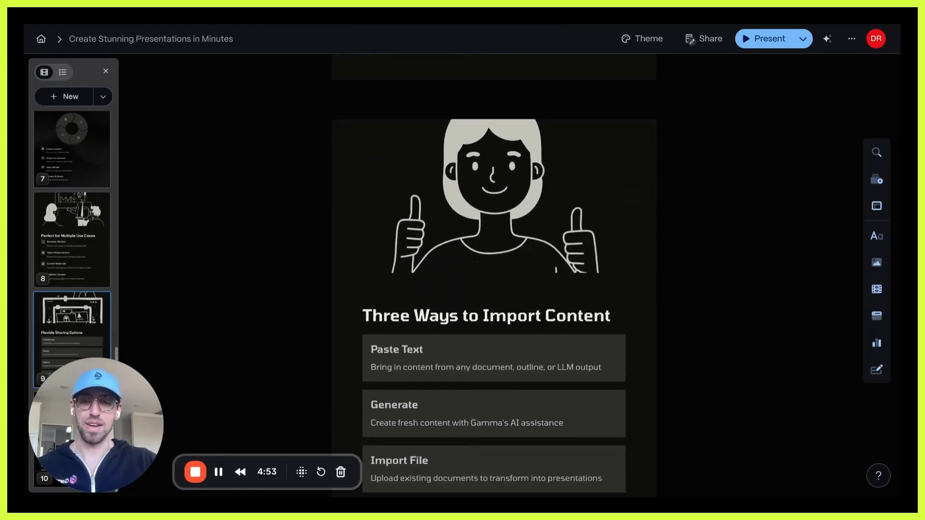
scroll(494, 289, "down", 2)
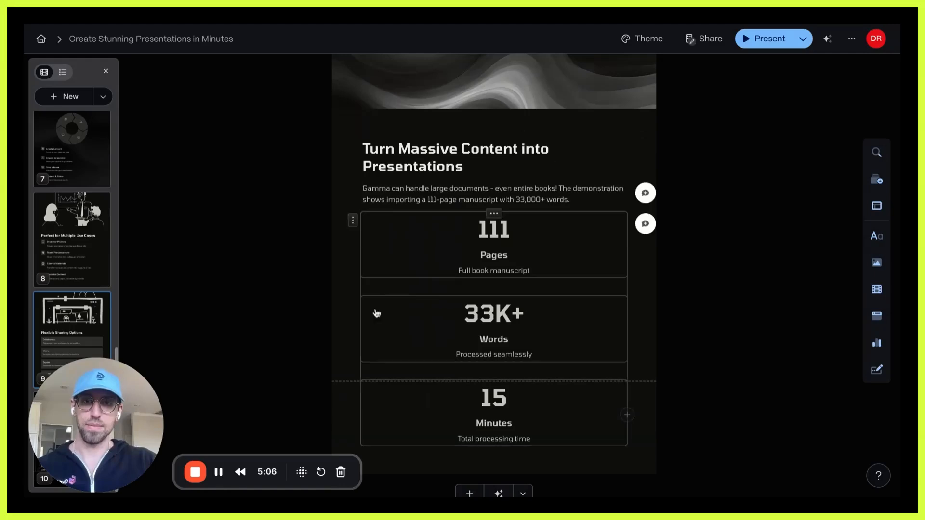
- Review the remaining cards through "Transform Your Presentation Workflow" and return to the opening card
scroll(522, 322, "down", 7)
scroll(510, 284, "down", 10)
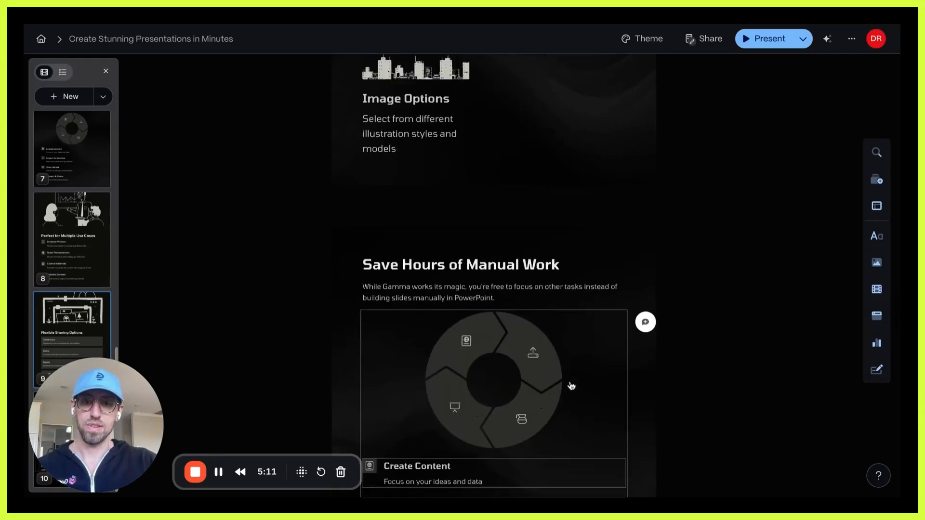
scroll(572, 386, "down", 3)
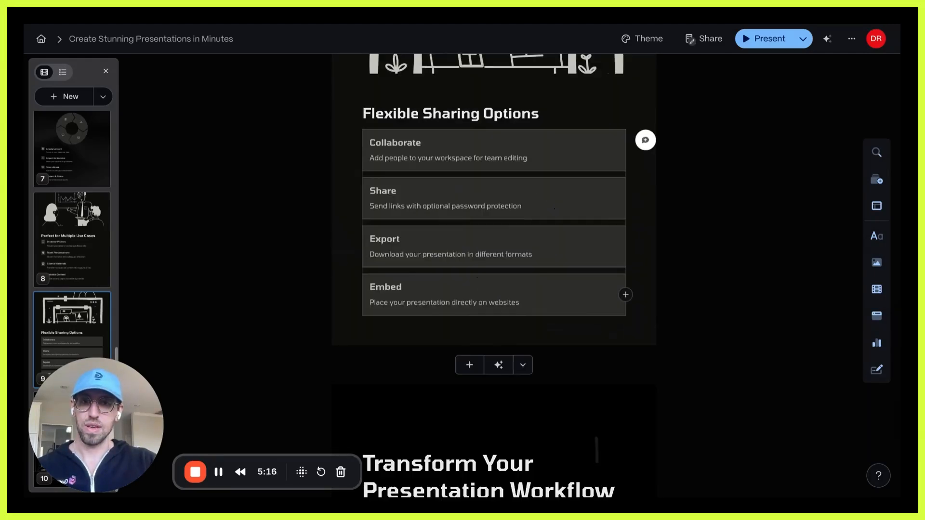
scroll(570, 386, "down", 7)
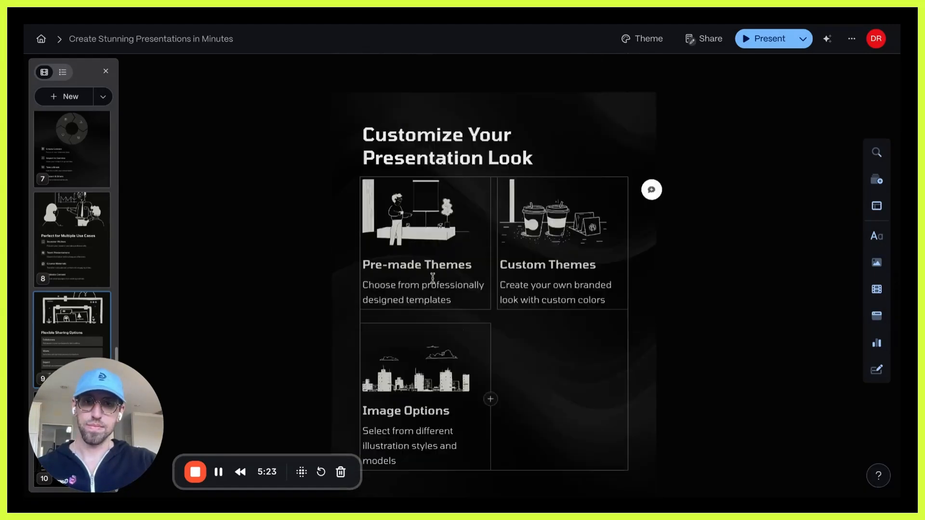
scroll(431, 274, "up", 10)
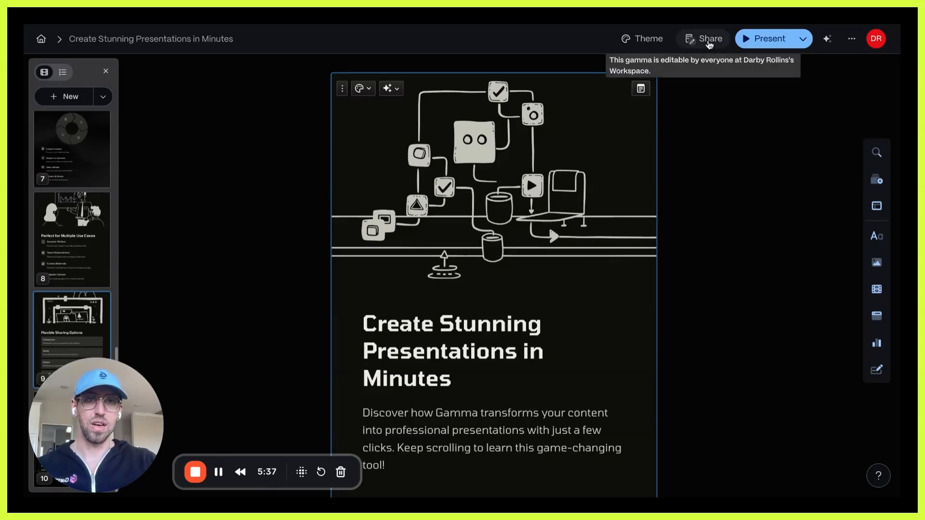
- Open the form for posting the carousel directly to LinkedIn from the export options
left_click(708, 45)
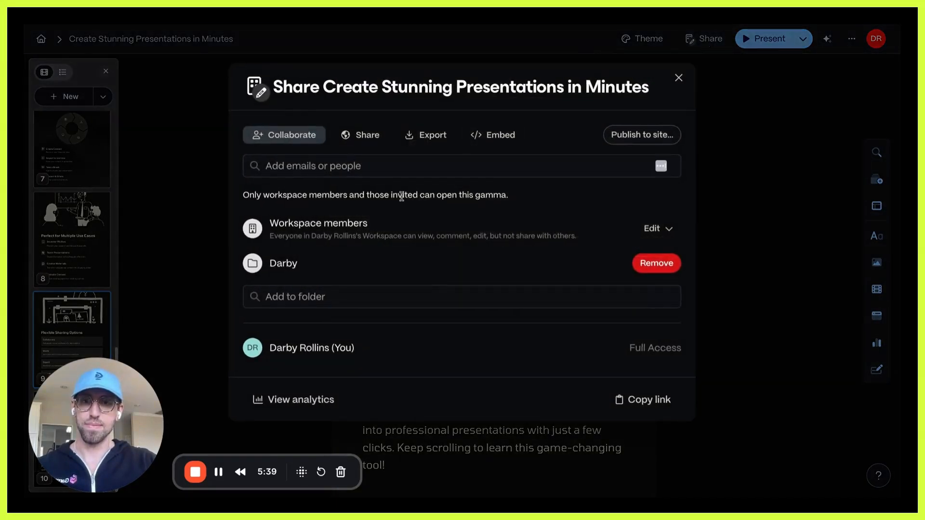
left_click(441, 142)
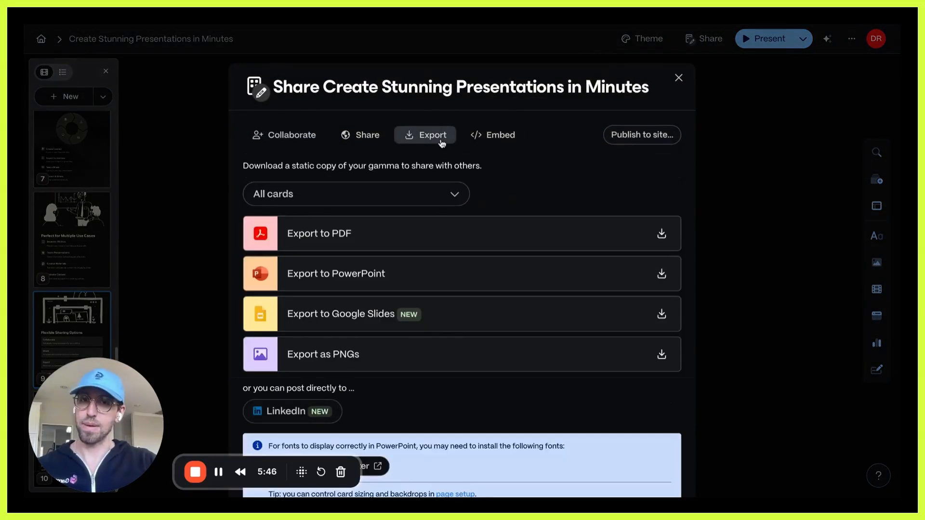
scroll(440, 142, "down", 2)
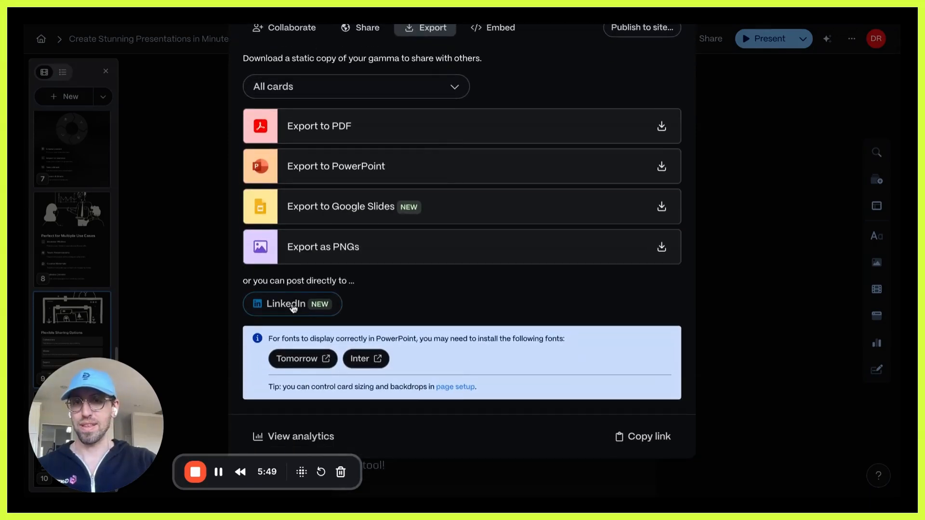
left_click(293, 308)
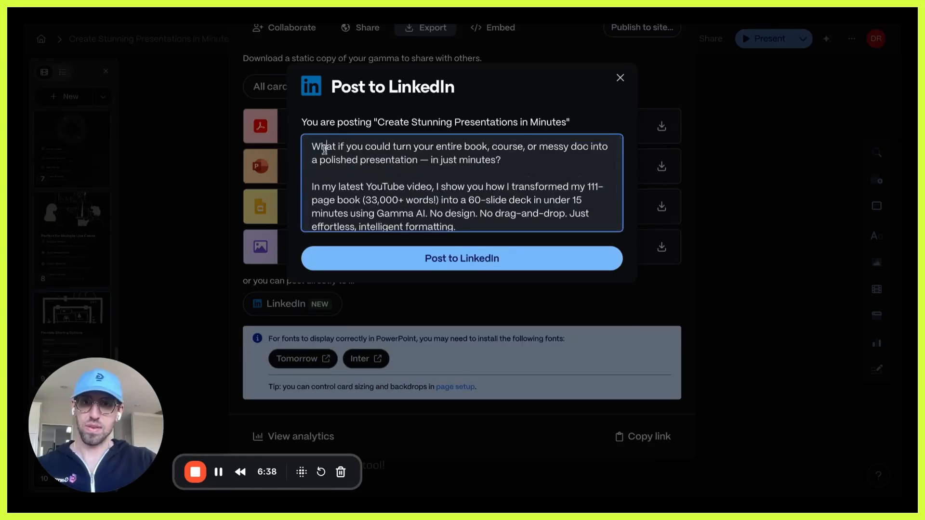
- Put "No design. No drag-and-drop." and "Just effortless, intelligent formatting." into separate paragraphs of the post caption
triple_click(324, 147)
scroll(444, 169, "down", 1)
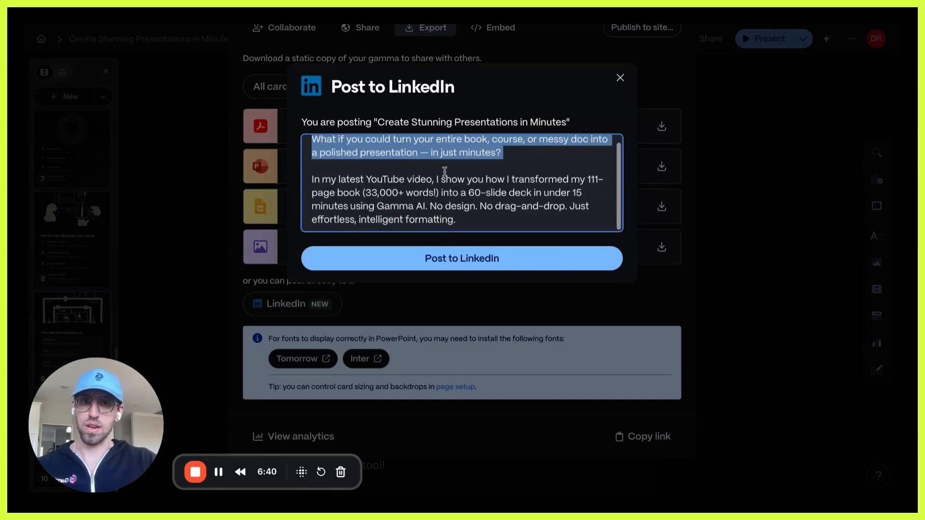
left_click(500, 223)
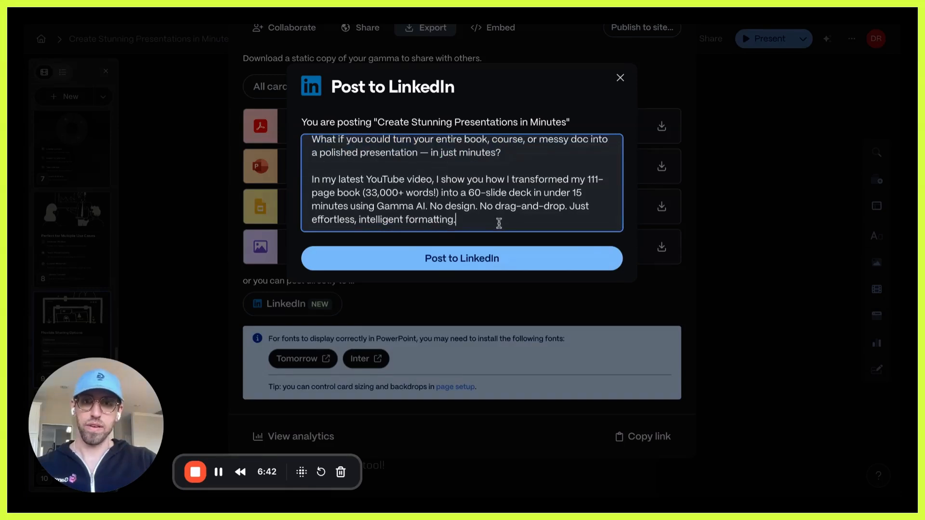
left_click(430, 206)
key("Return")
key("Return")
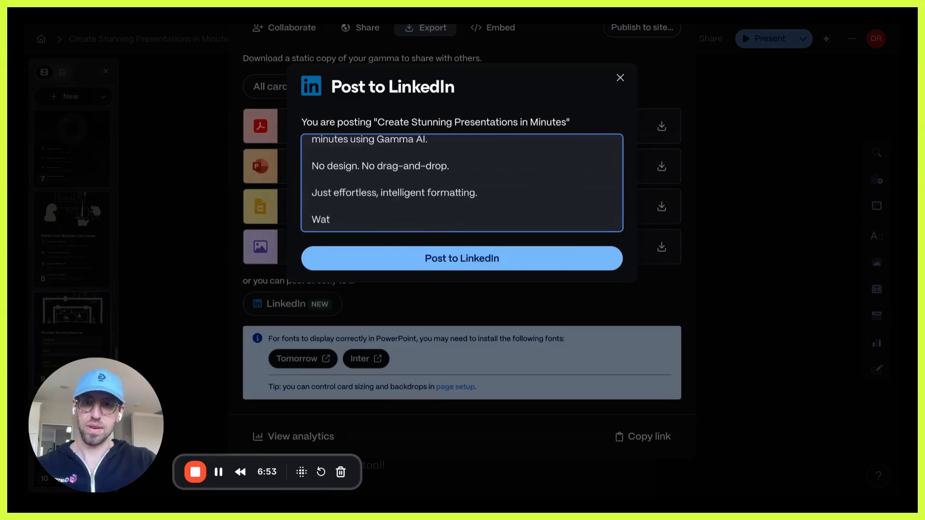
- End the caption with "Watch the full video now on the Gen AI University YouTube channel:" plus the video link, and publish it to LinkedIn
type("ch the full video")
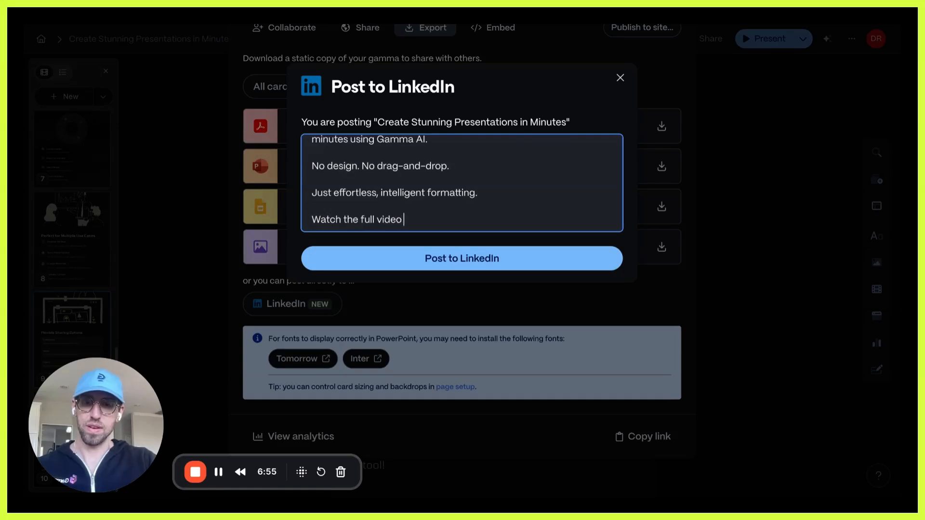
type(" now")
key("BackSpace")
key("BackSpace")
type("on the Gen AI University YouTube")
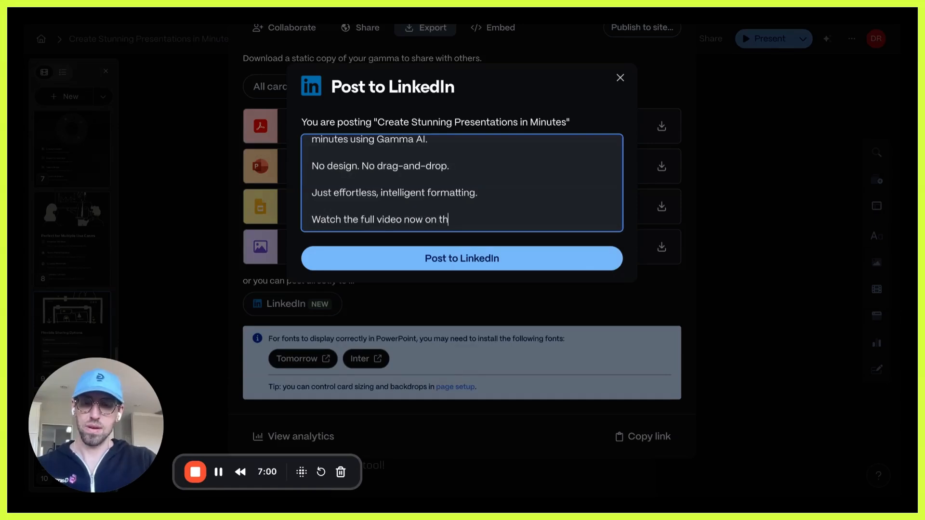
type(" channel.")
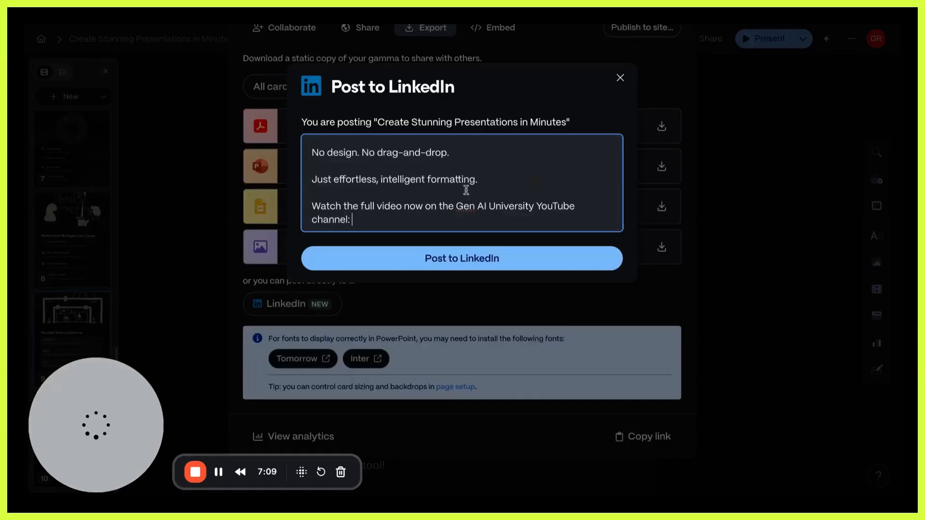
key("BackSpace")
type(":")
type("https://www.youtube.com/watch?v=-xH0-ZbyACU")
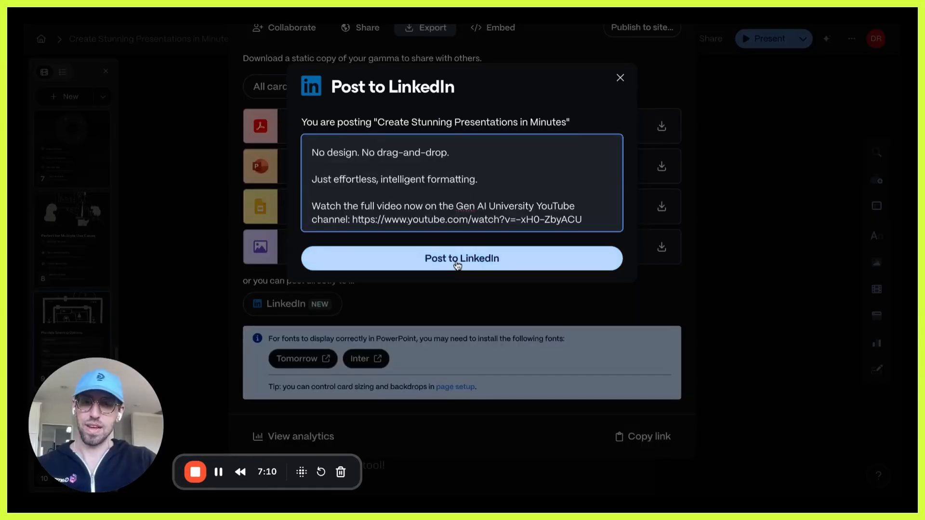
left_click(459, 259)
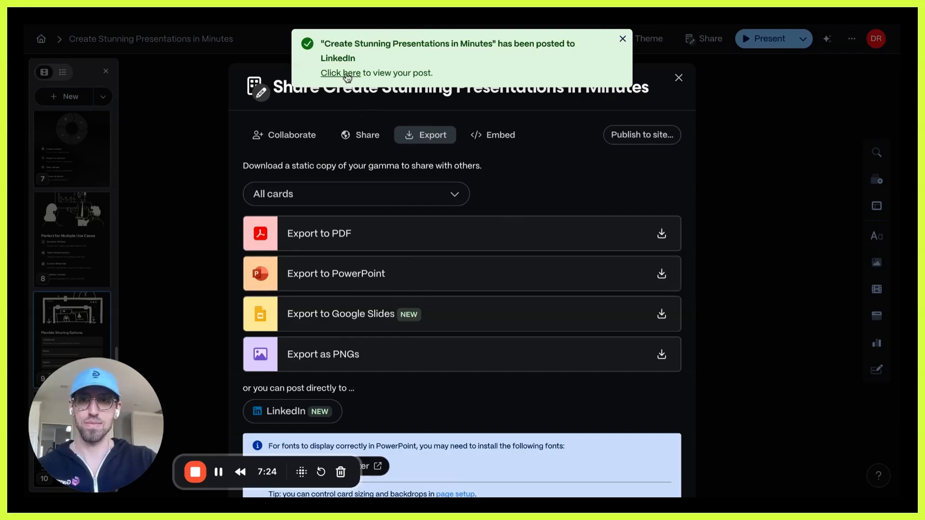
- Open the published LinkedIn post for editing and replace its caption with the two introductory paragraphs copied from the YouTube video's description
left_click(347, 76)
left_click(448, 250)
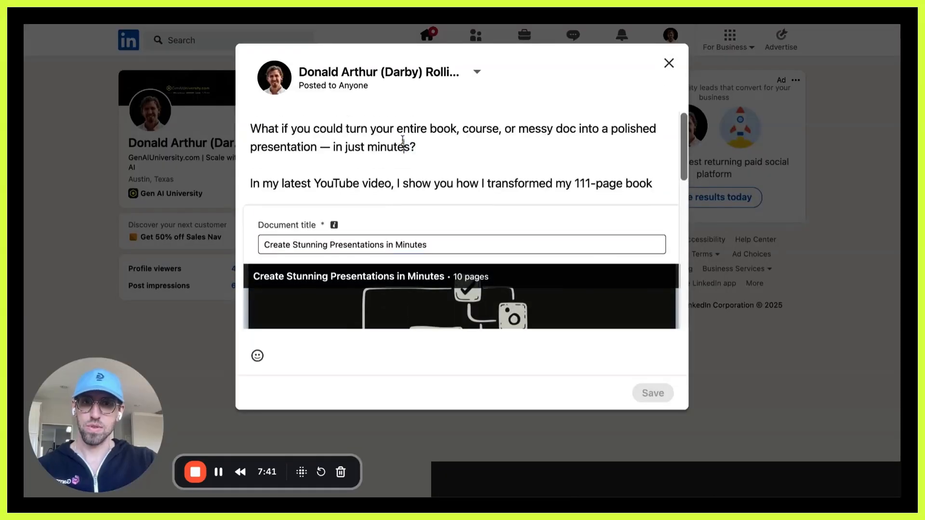
mouse_move(404, 142)
left_mouse_down()
mouse_move(654, 186)
mouse_move(417, 147)
left_mouse_up()
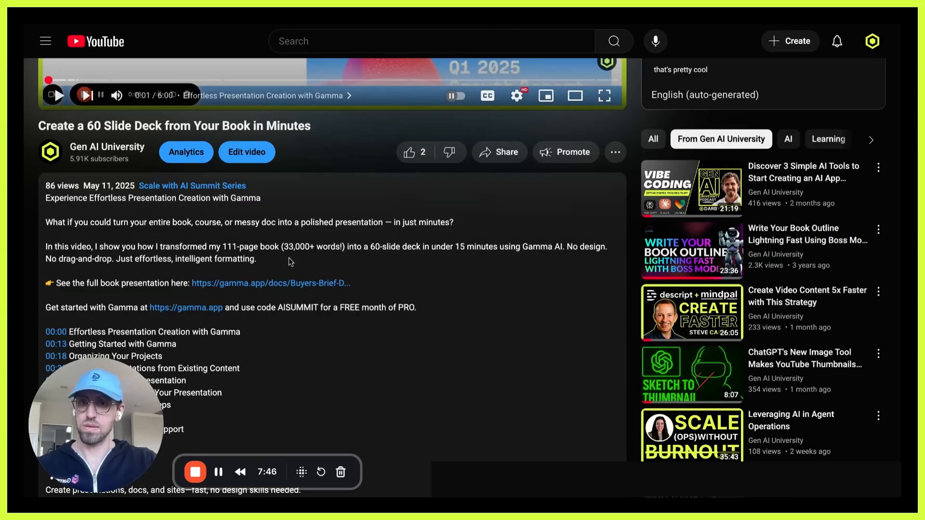
left_click_drag(45, 219, 289, 262)
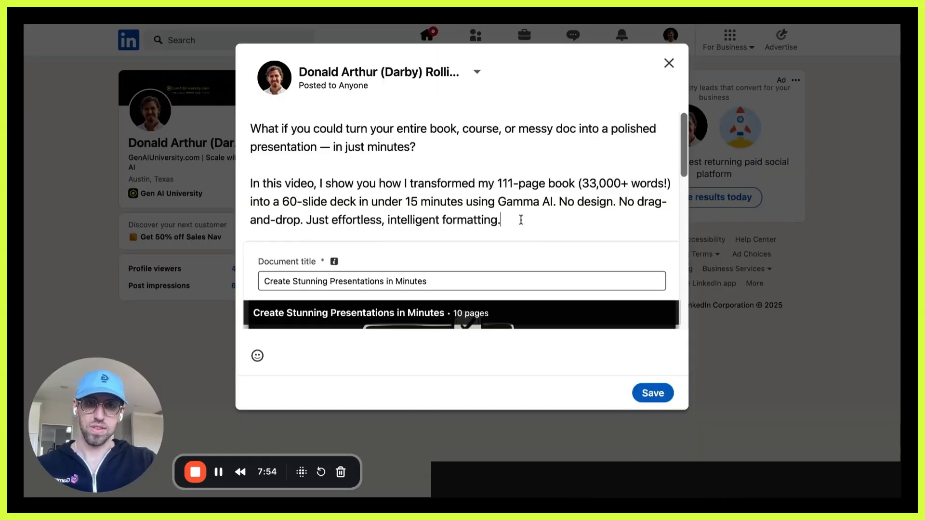
- Break the replaced LinkedIn caption into new paragraphs before "No design." and before "Just effortless, intelligent formatting."
left_click(559, 202)
key("Return")
key("Return")
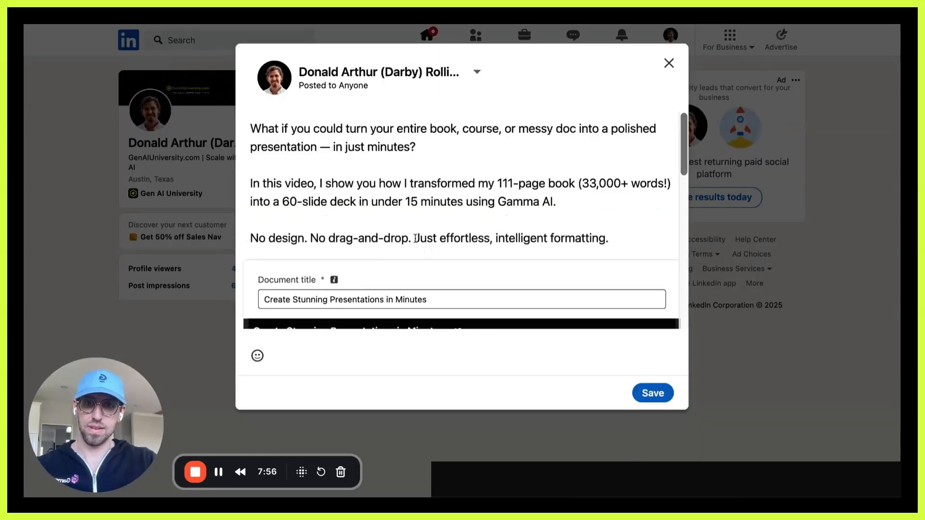
left_click(415, 238)
key("Return")
key("Return")
- Add the closing line "Watch the full video on the Gen AI University YouTube:", tagging the Higher Education company page, followed by the video link
scroll(415, 238, "down", 10)
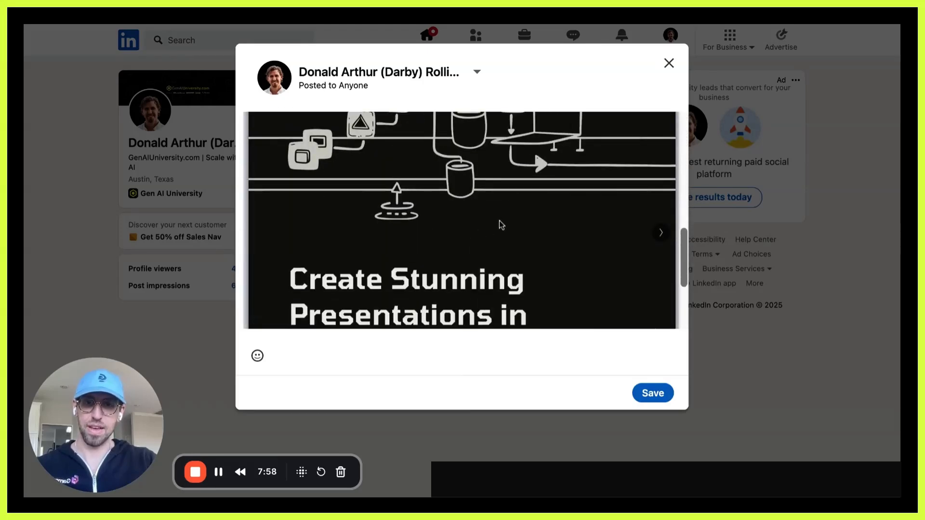
scroll(508, 223, "down", 3)
scroll(507, 221, "up", 5)
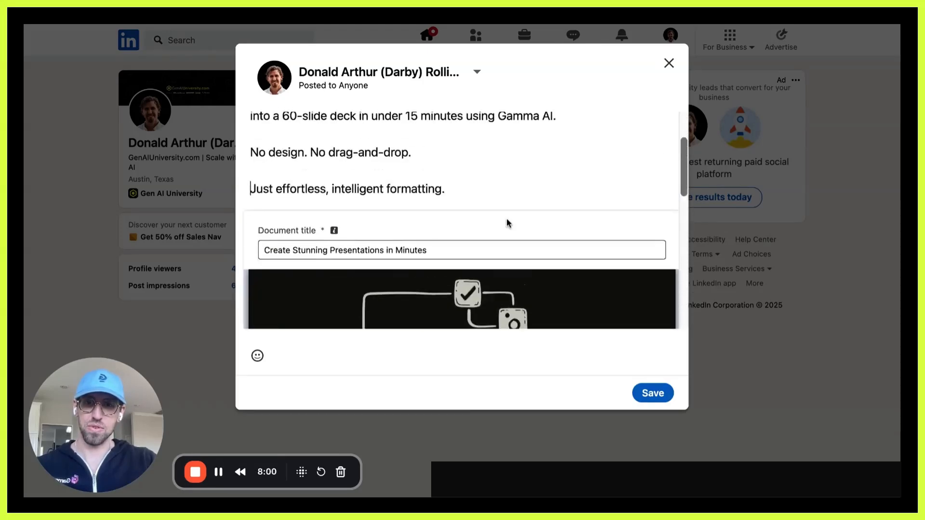
scroll(496, 227, "down", 4)
scroll(486, 232, "up", 1)
scroll(482, 231, "up", 3)
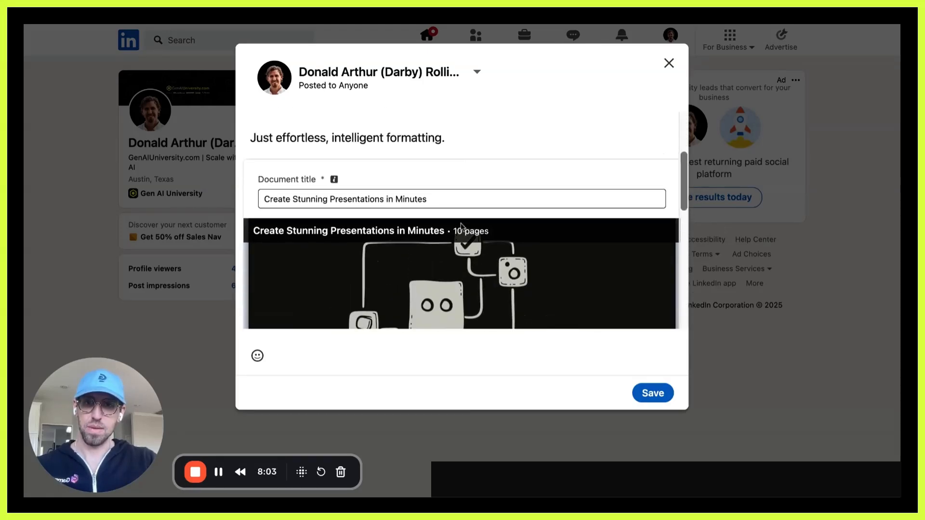
scroll(457, 246, "down", 1)
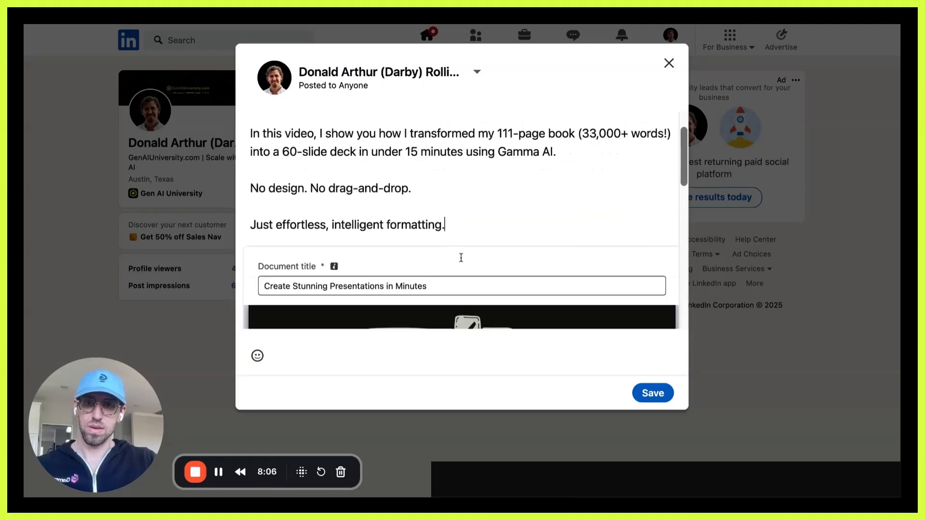
left_click(461, 258)
key("Return")
type("Watch")
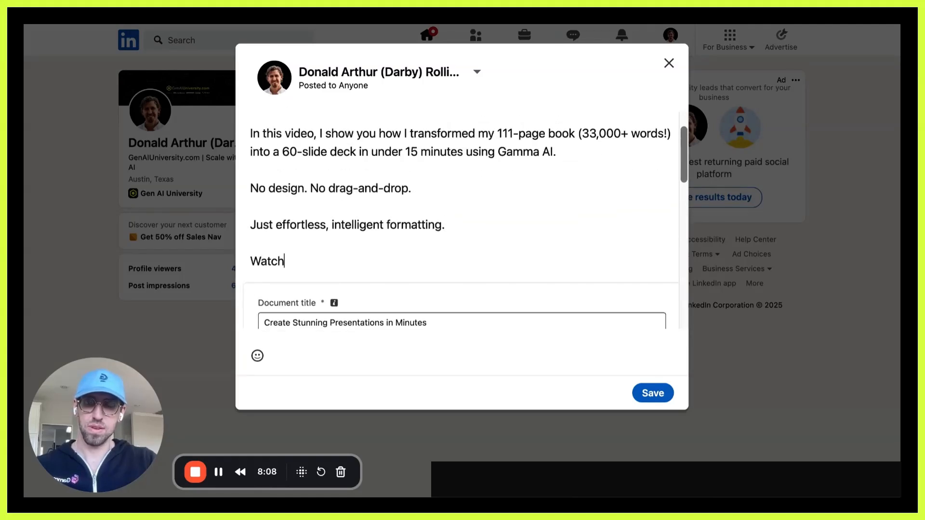
type(" the full video on the @Gen Ai")
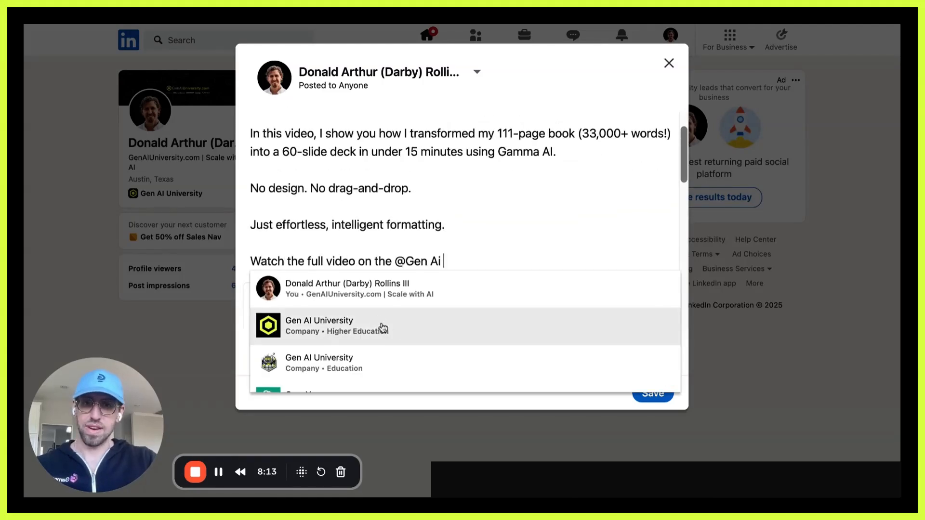
left_click(383, 329)
type("YouTube:")
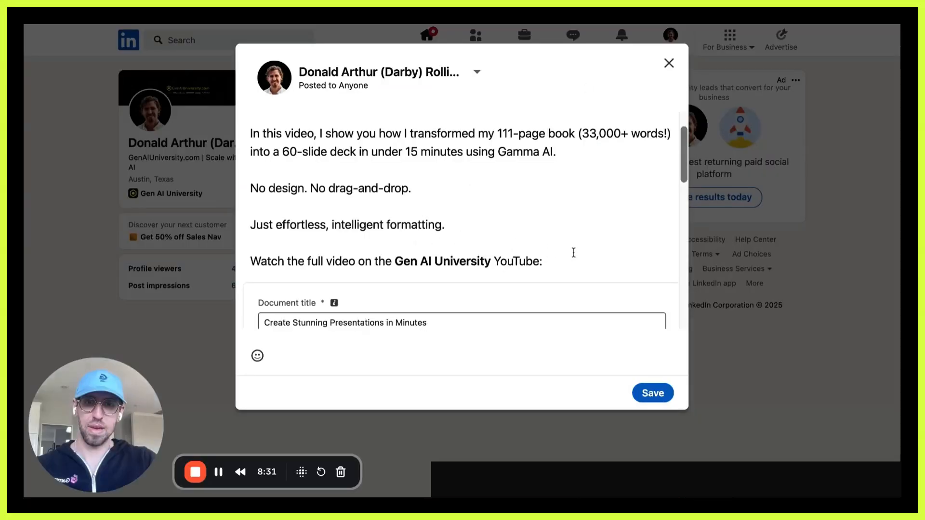
type("https://www.youtube.com/watch?v=-xH0-ZbyACU")
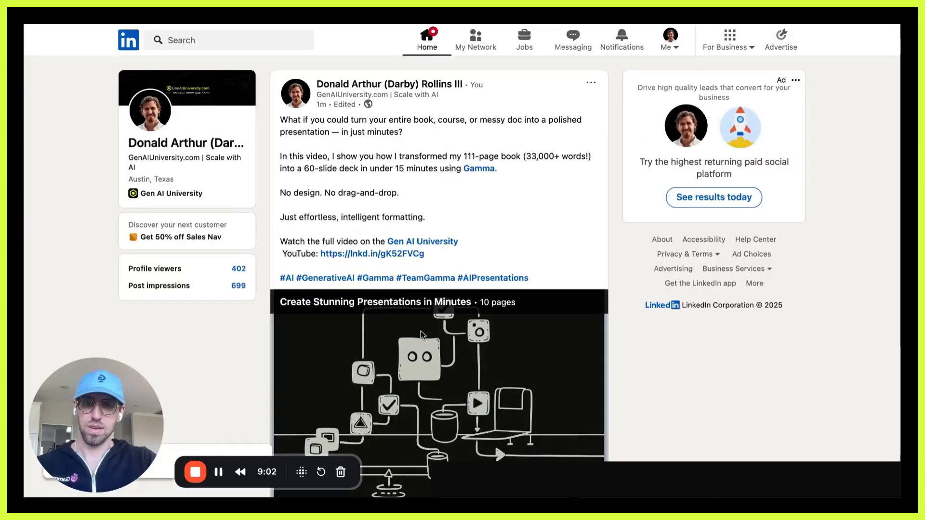
- Page through the published carousel on LinkedIn from the opening card to "Flexible Sharing Options"
scroll(421, 331, "down", 5)
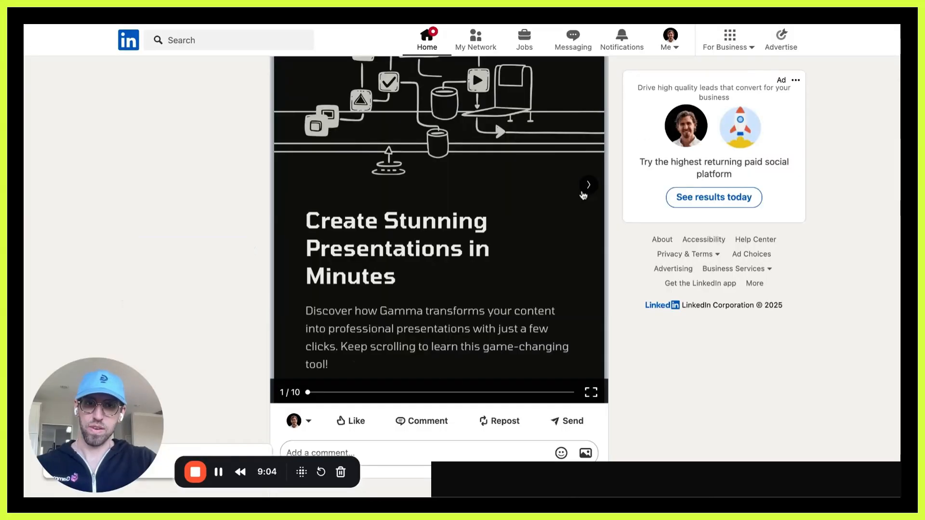
left_click(586, 197)
scroll(586, 195, "up", 2)
scroll(587, 231, "down", 1)
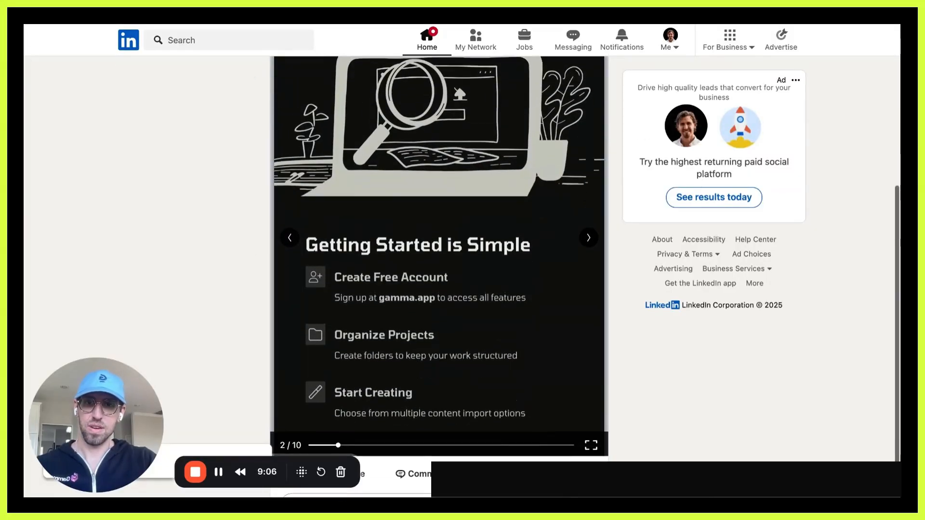
left_click(588, 238)
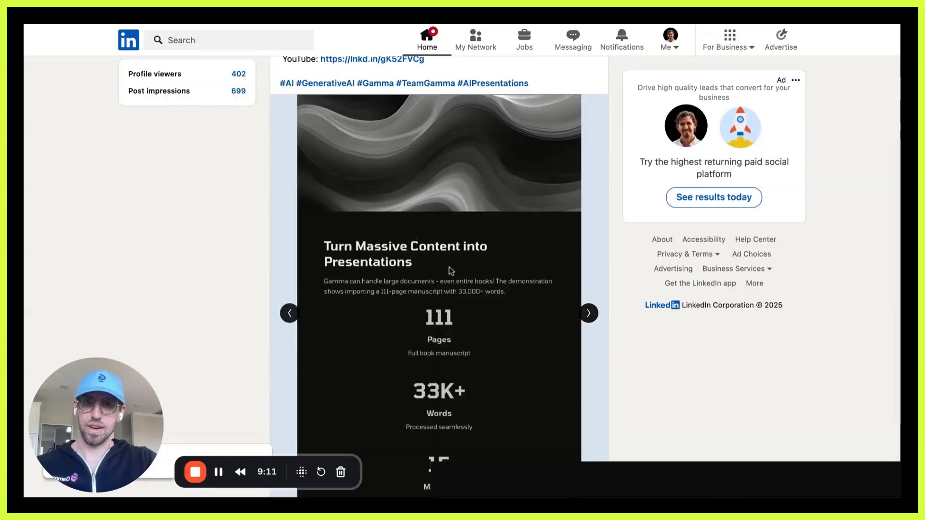
scroll(455, 183, "down", 1)
scroll(454, 183, "down", 1)
left_click(589, 242)
left_click(588, 243)
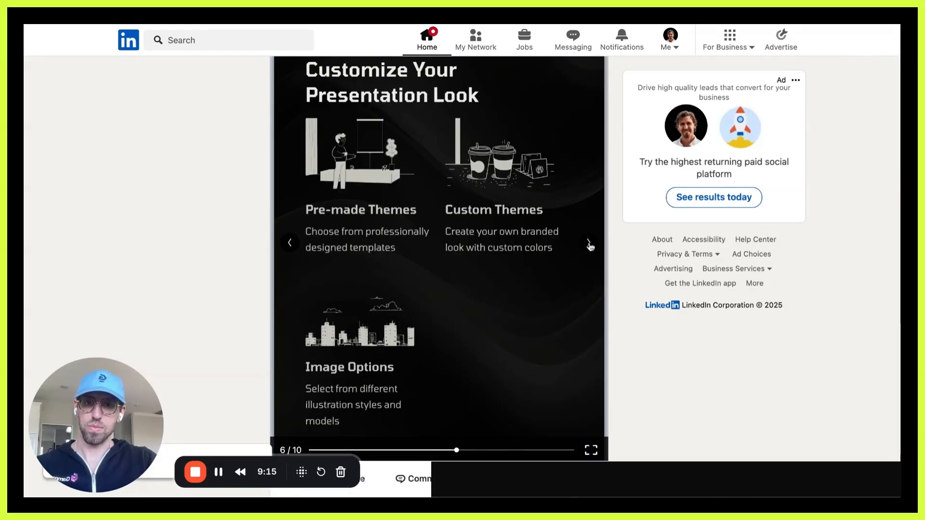
left_click(590, 244)
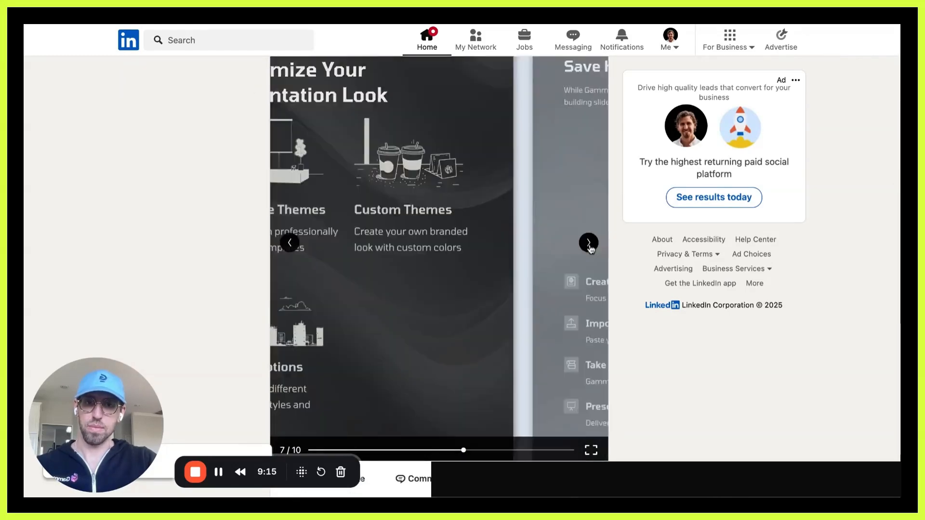
scroll(590, 247, "up", 1)
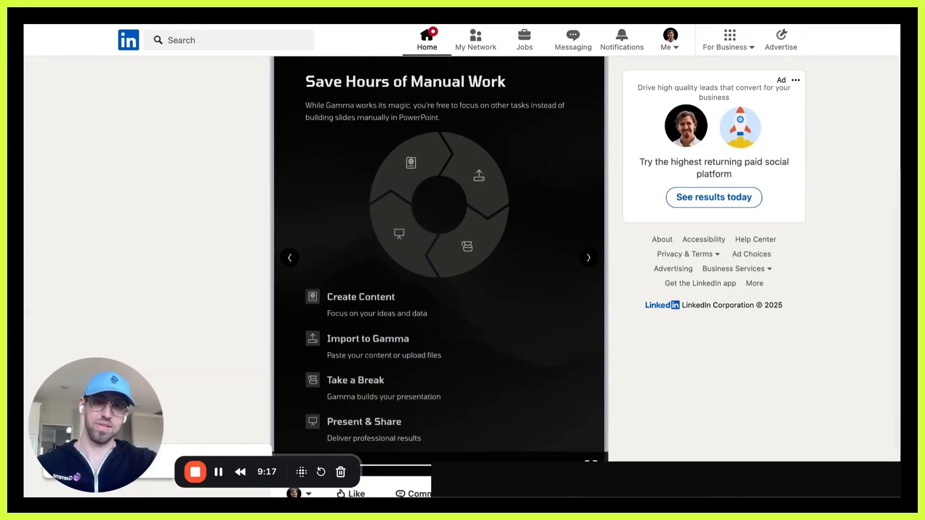
left_click(590, 260)
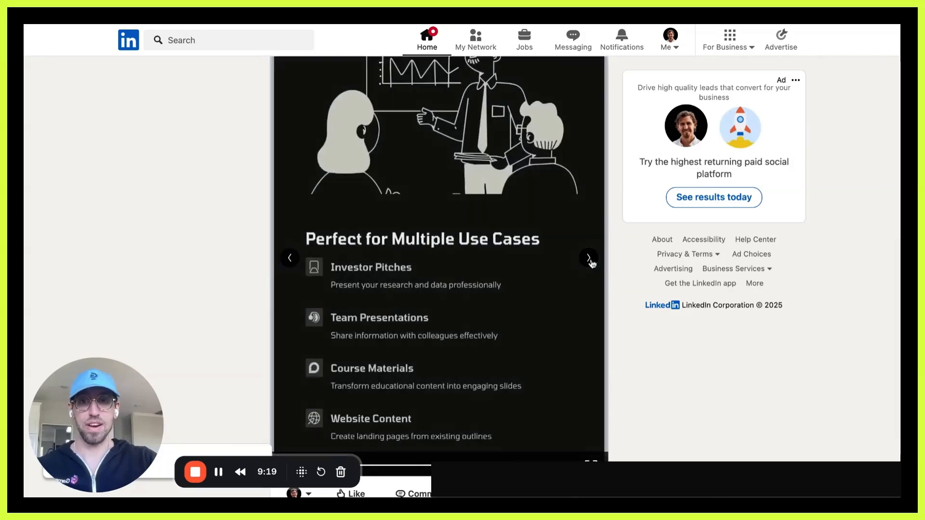
scroll(591, 265, "up", 1)
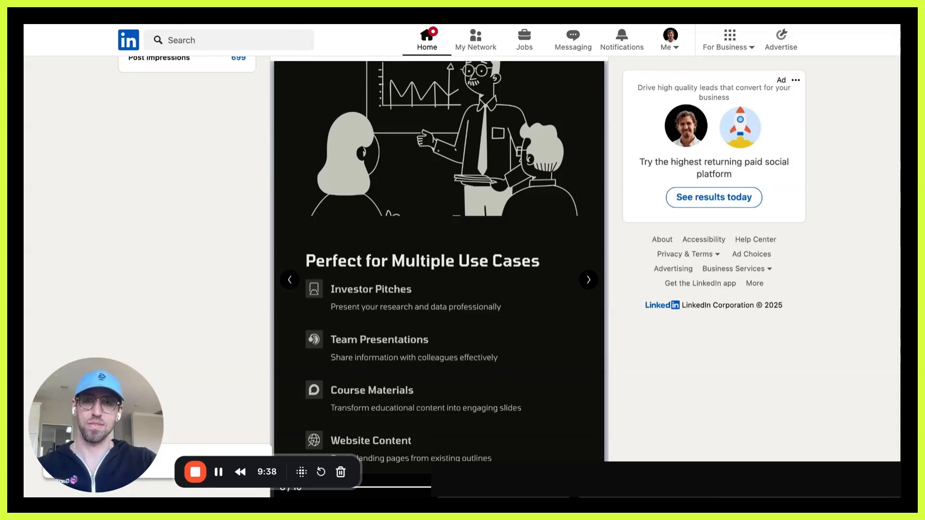
key("Right")
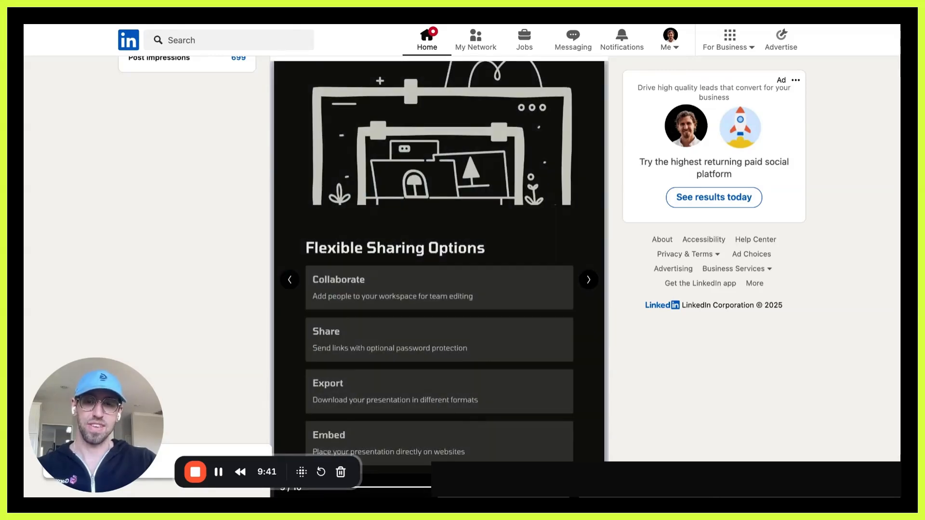